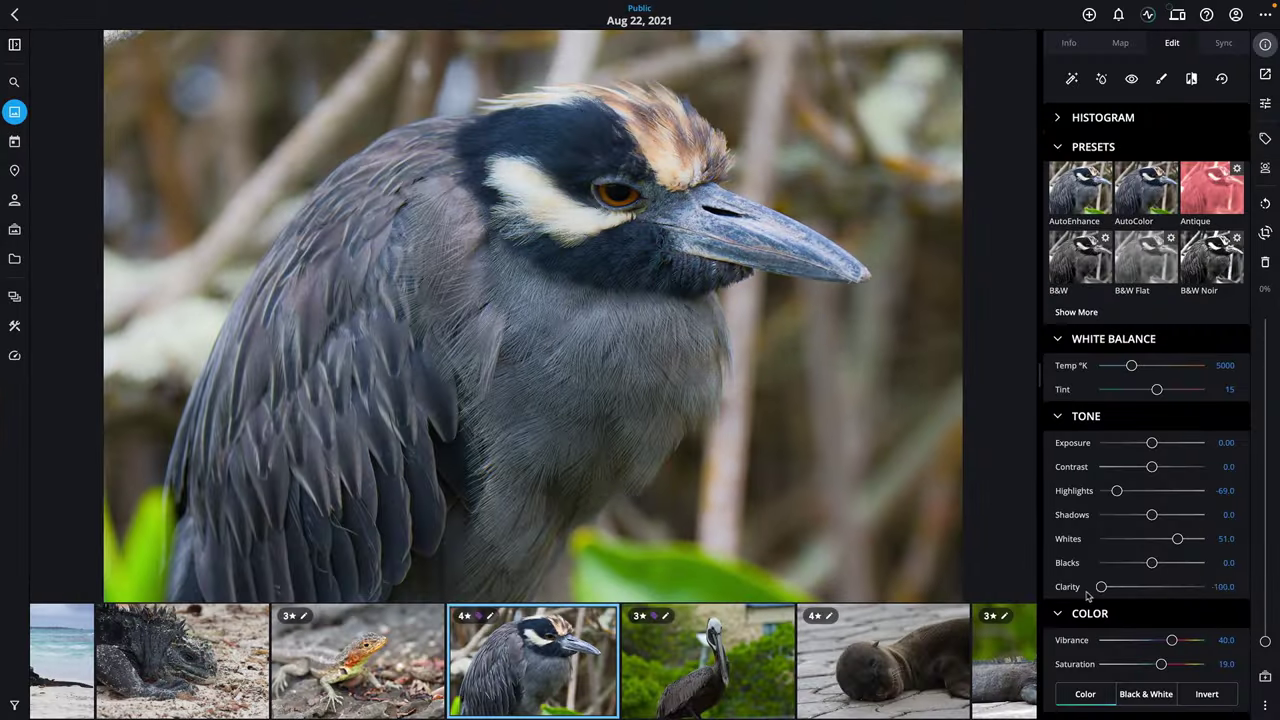
Lower the heron photo's clarity, then straighten and crop the rocky shore photo.
drag(1202, 587, 1174, 588)
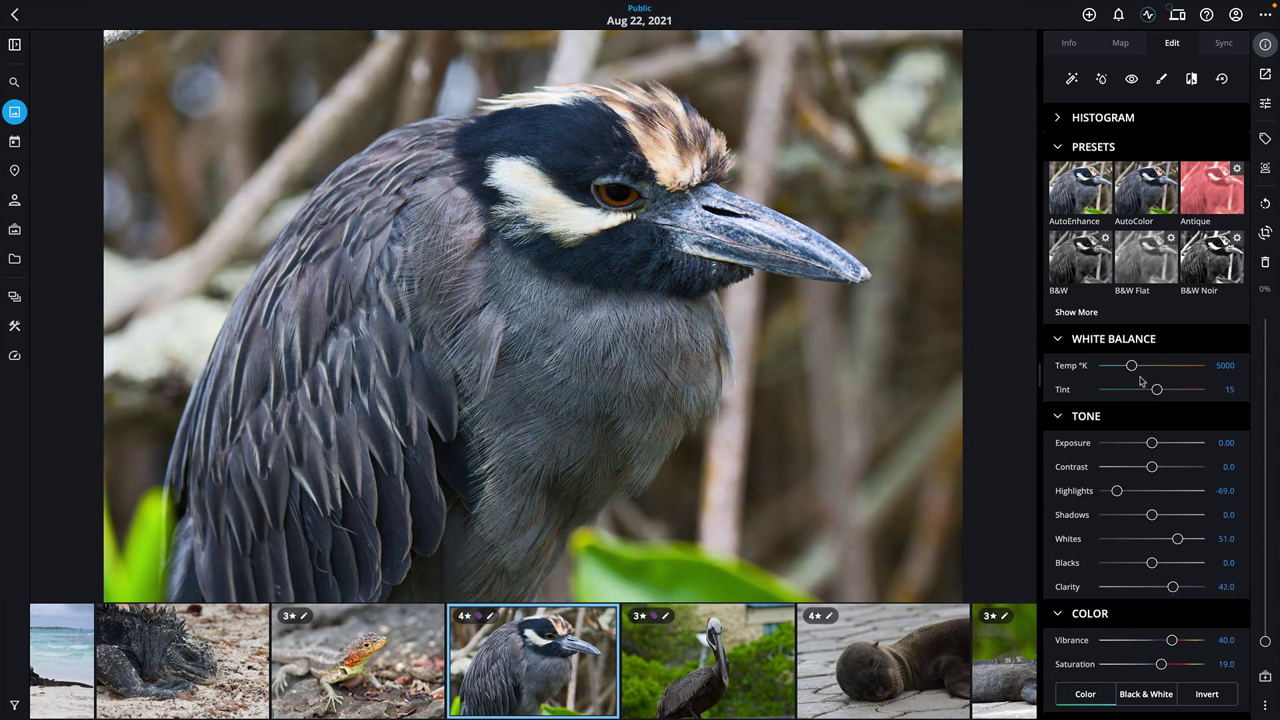
scroll(1143, 432, down, 3)
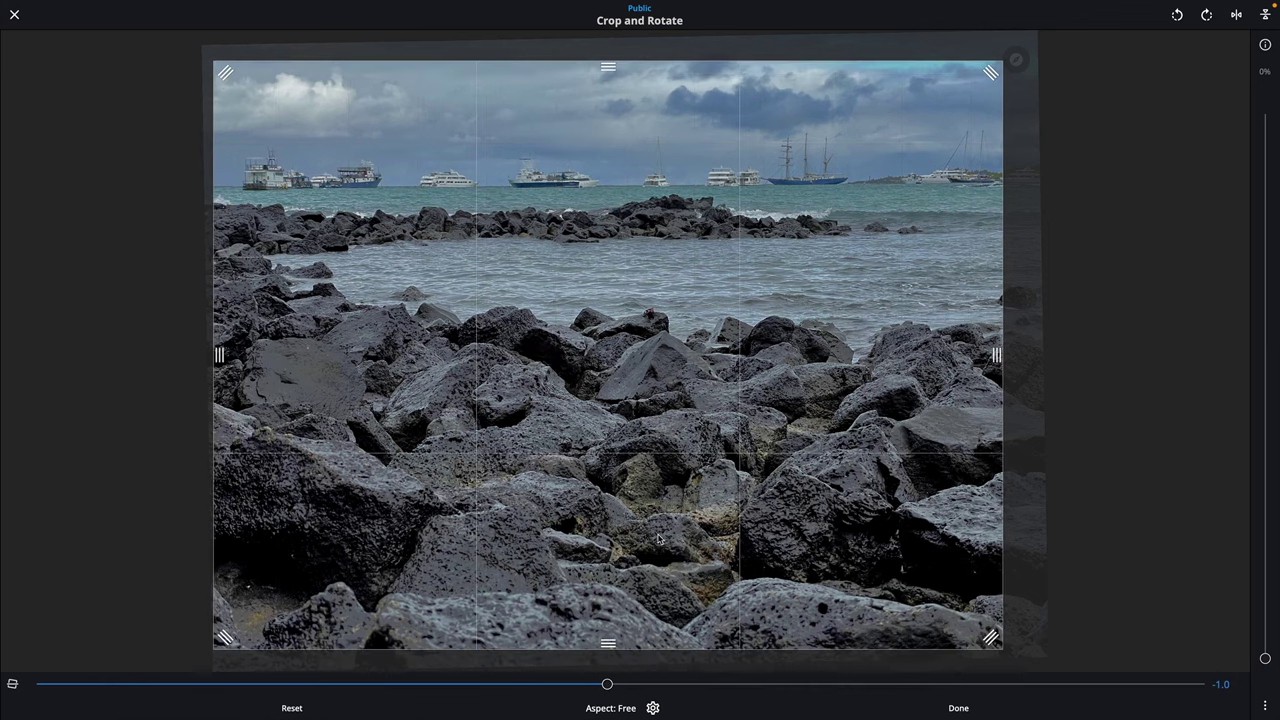
drag(660, 545, 666, 528)
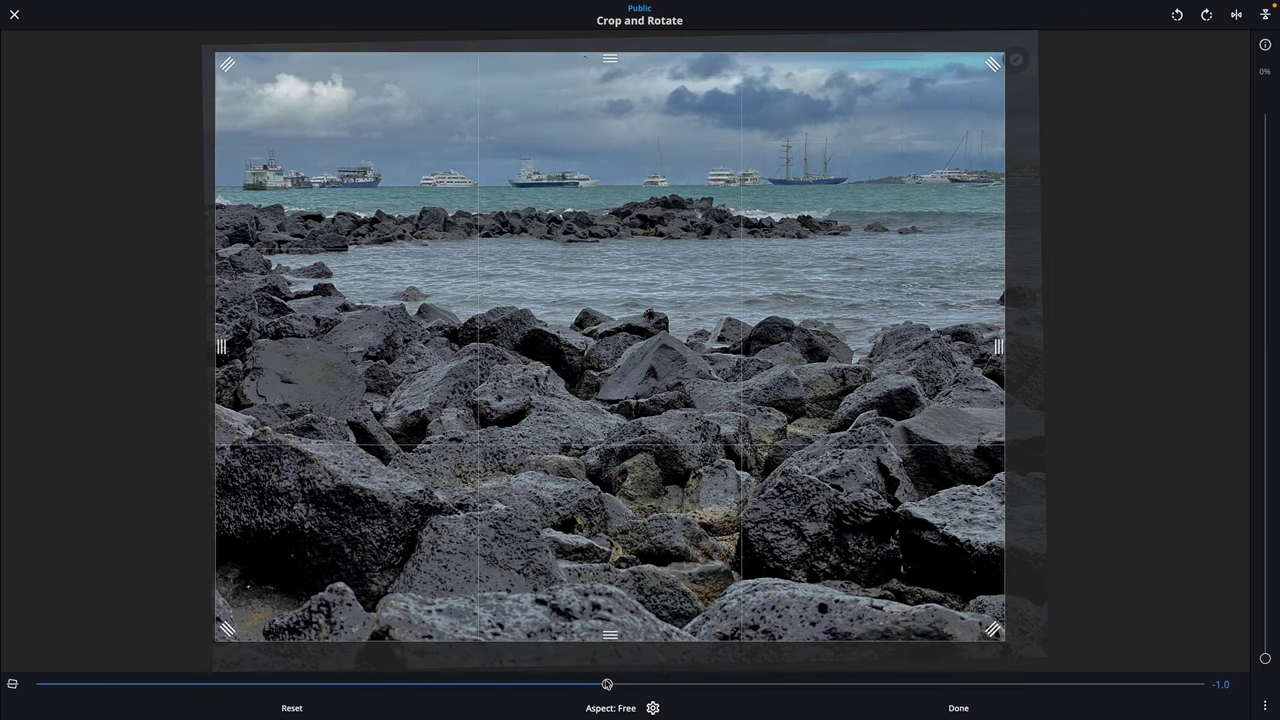
drag(607, 684, 607, 684)
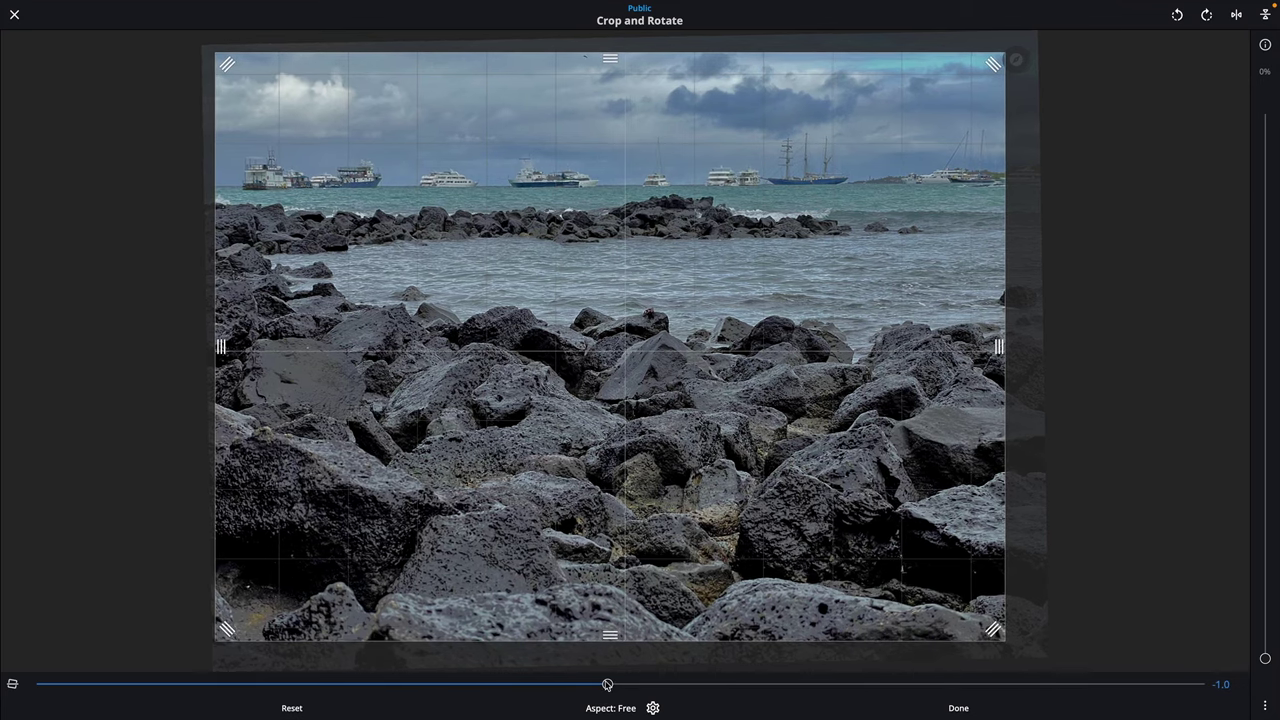
key(Return)
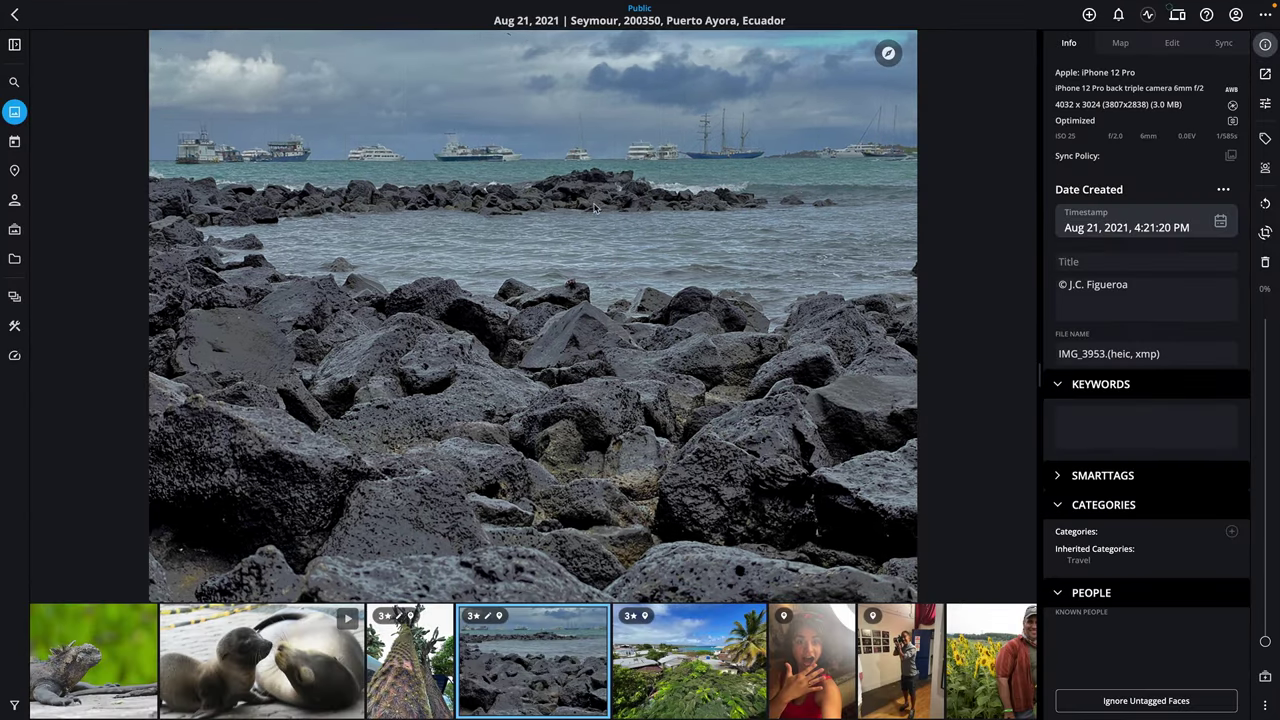
Open the File menu's export settings and choose an export resolution.
mouse_move(265, 5)
click(113, 10)
click(128, 58)
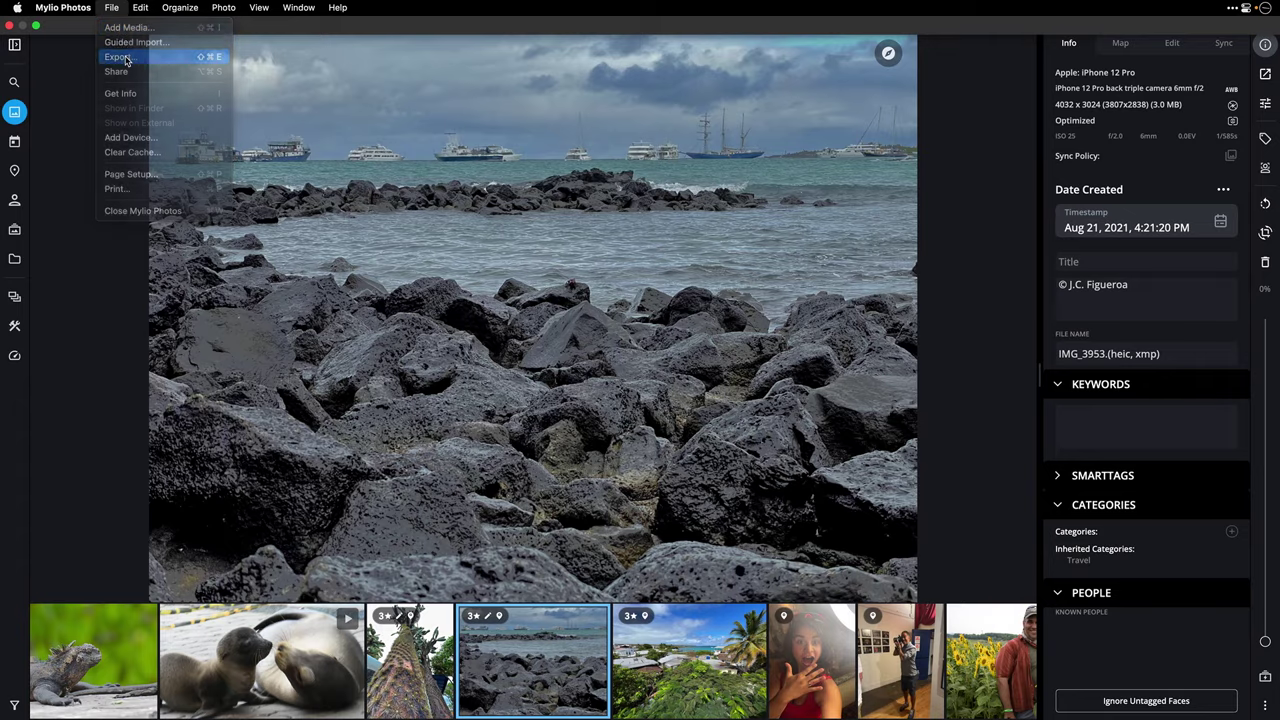
click(757, 300)
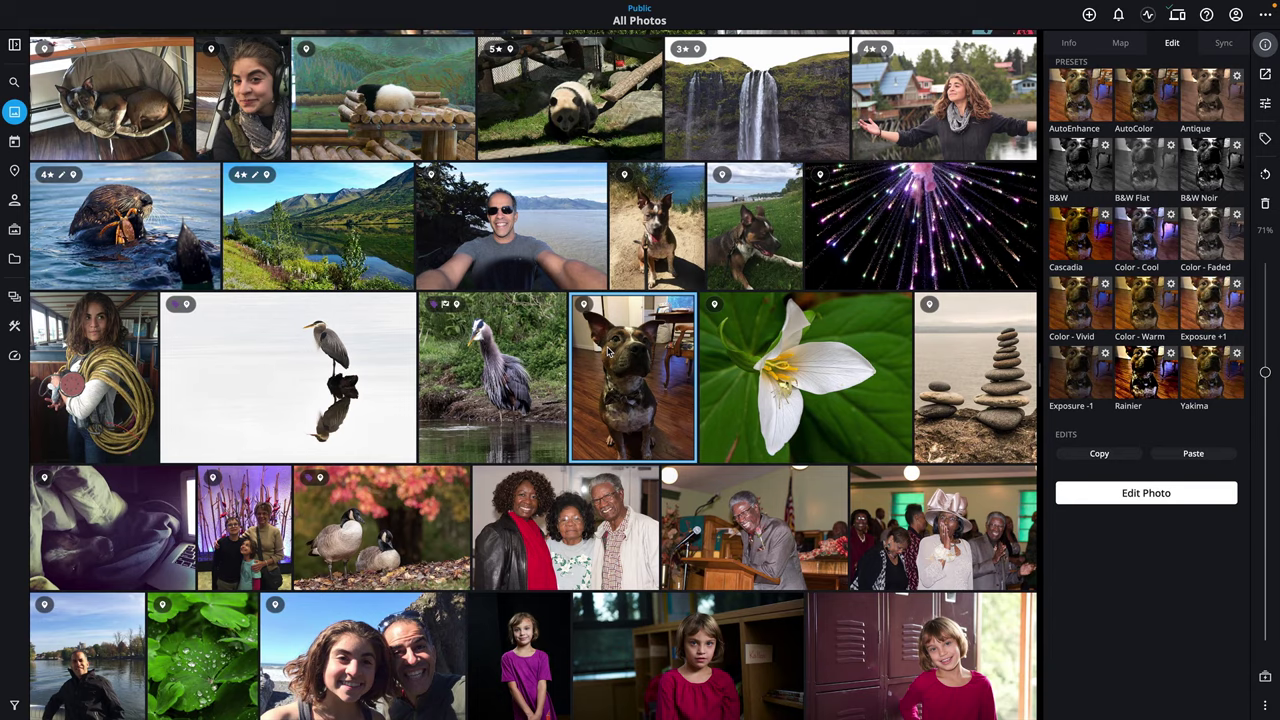
Open the dog photo, toggle the side panel, and expand its Edit presets.
double_click(609, 350)
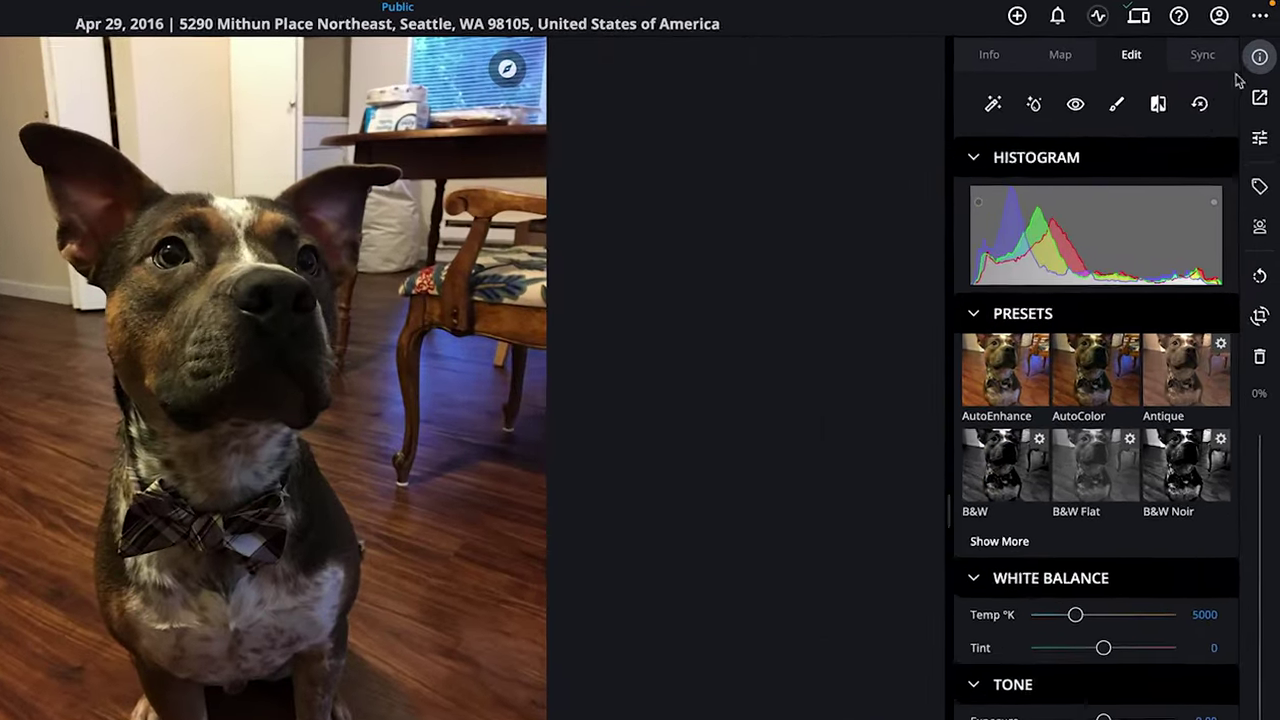
click(1265, 44)
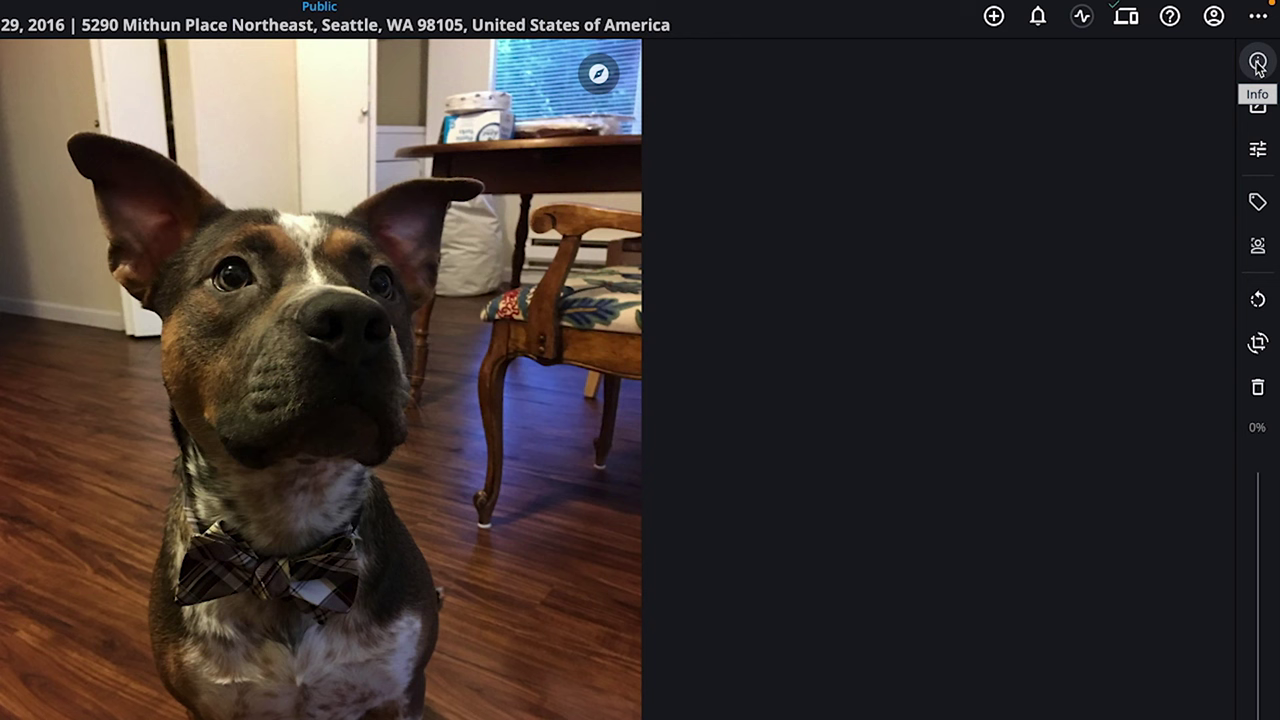
click(1257, 150)
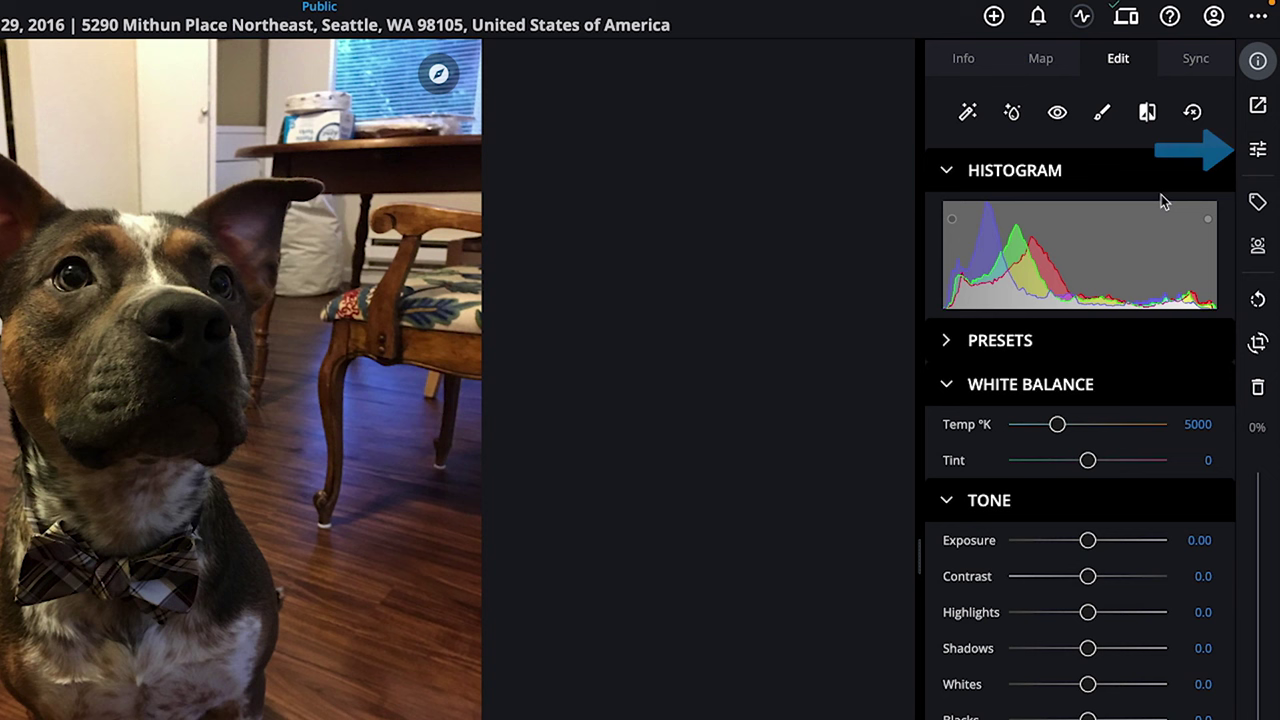
click(944, 343)
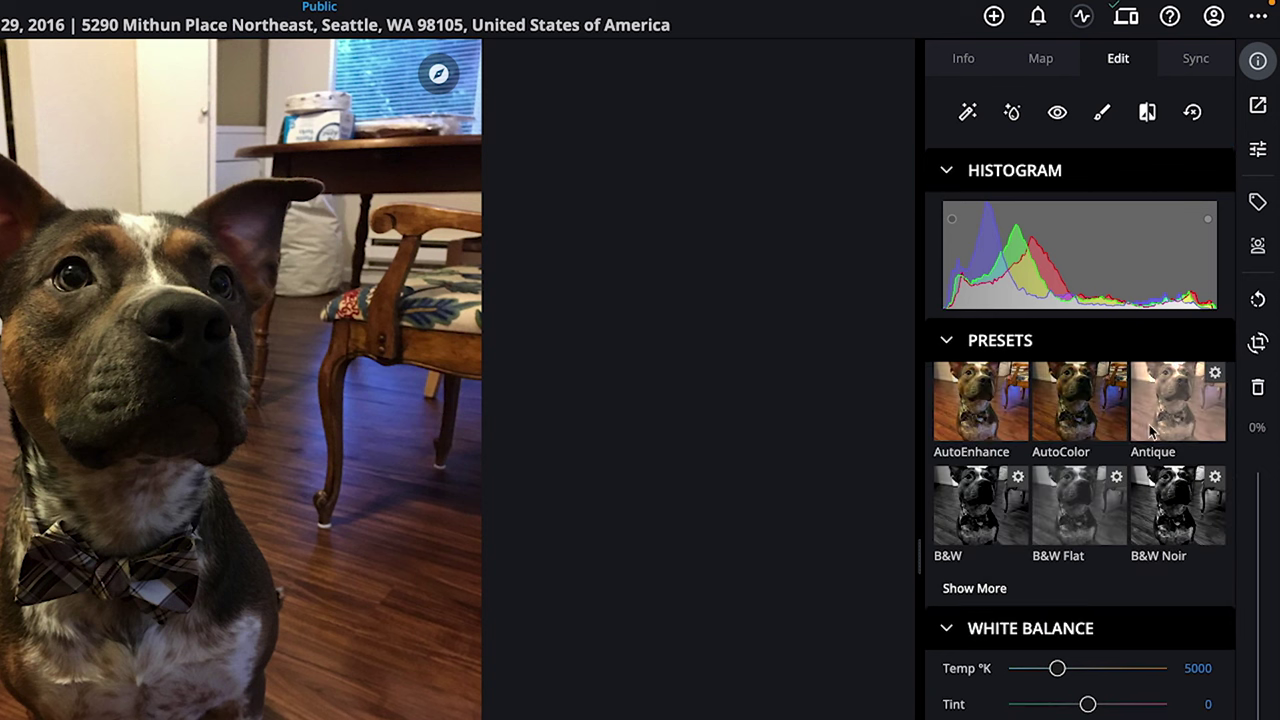
AutoEnhance the dog photo, giving whites -9.1, blacks 18.3 and vibrance 20.
click(988, 589)
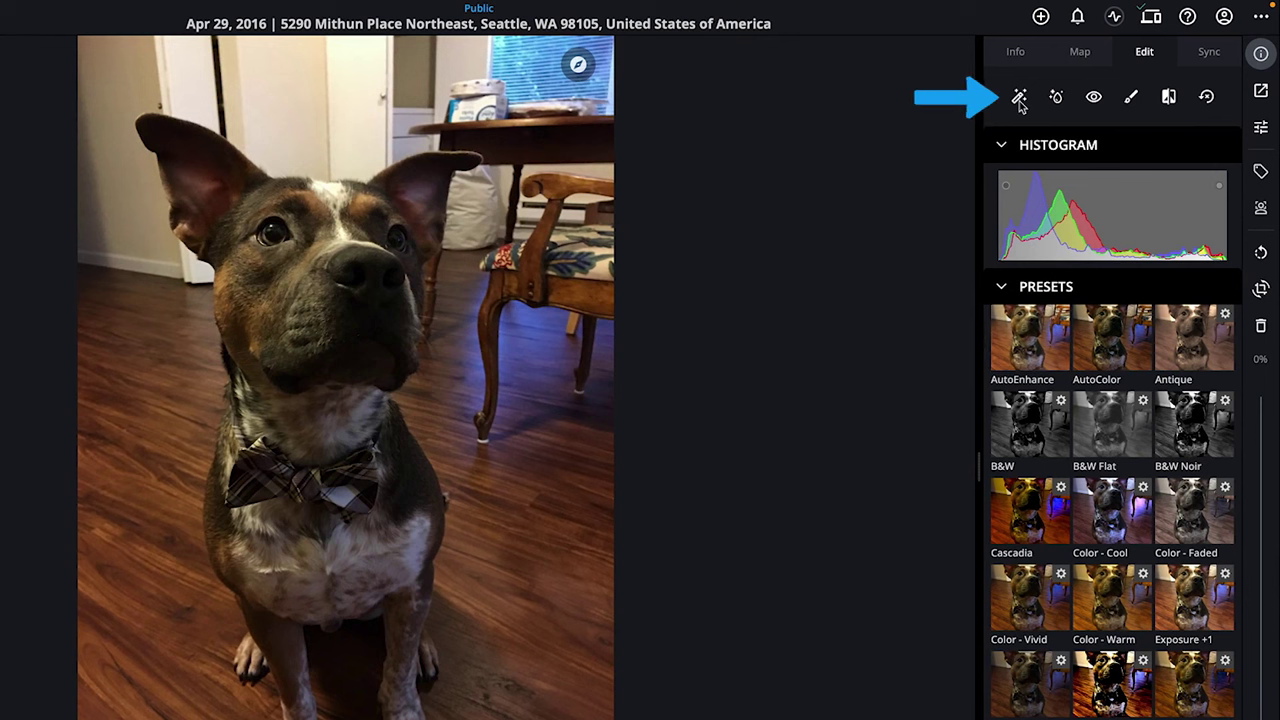
click(1019, 98)
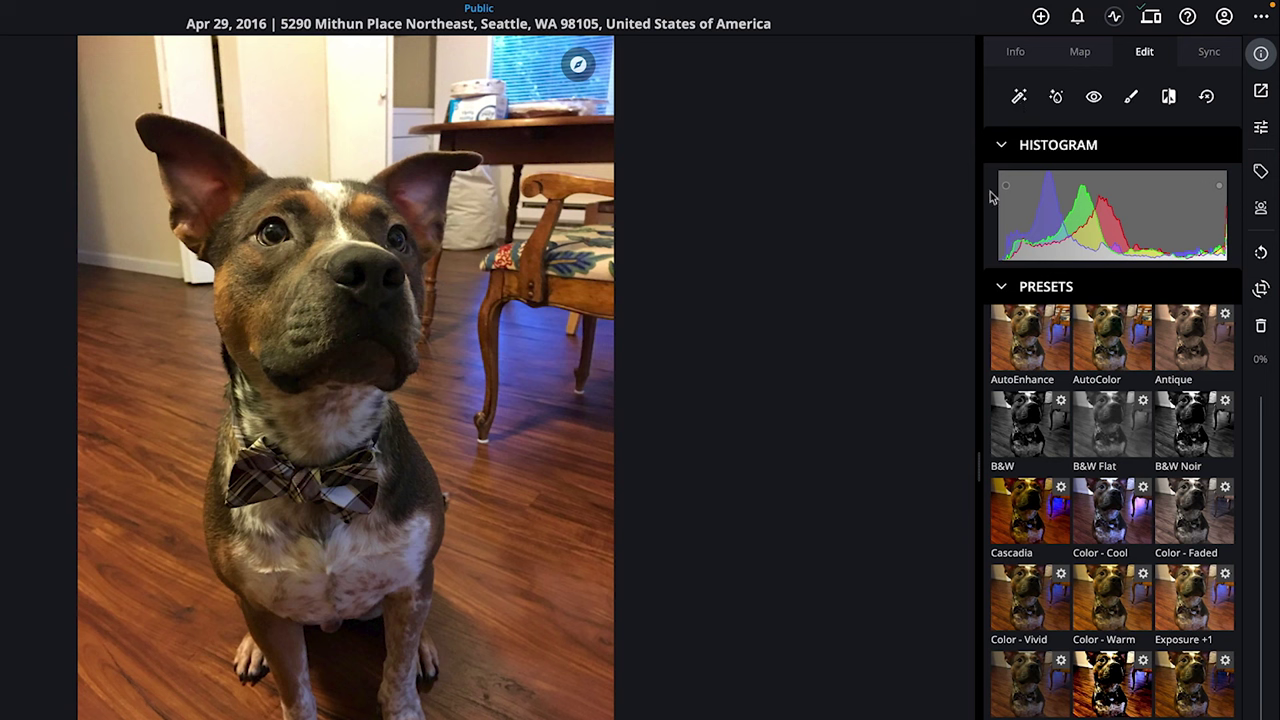
click(1001, 286)
scroll(1003, 297, down, 3)
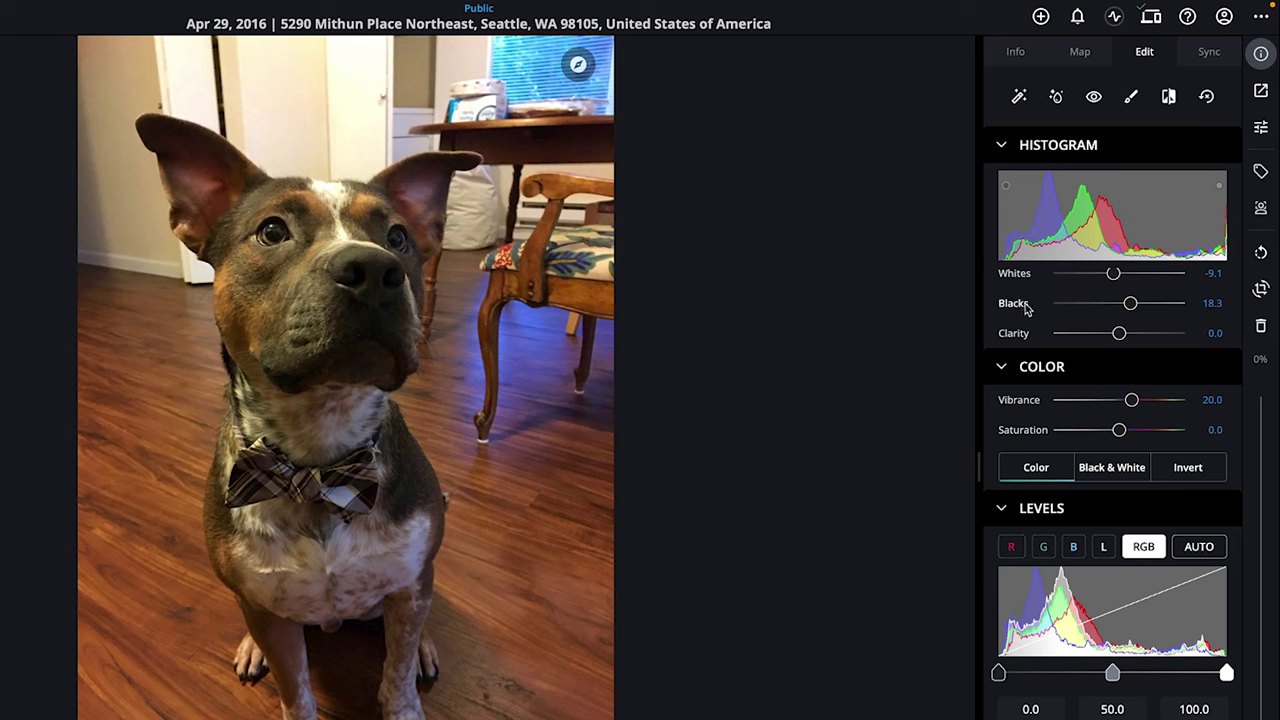
Warm the dog photo slightly and adjust highlights (-57), shadows (89), whites and blacks.
scroll(1146, 318, up, 3)
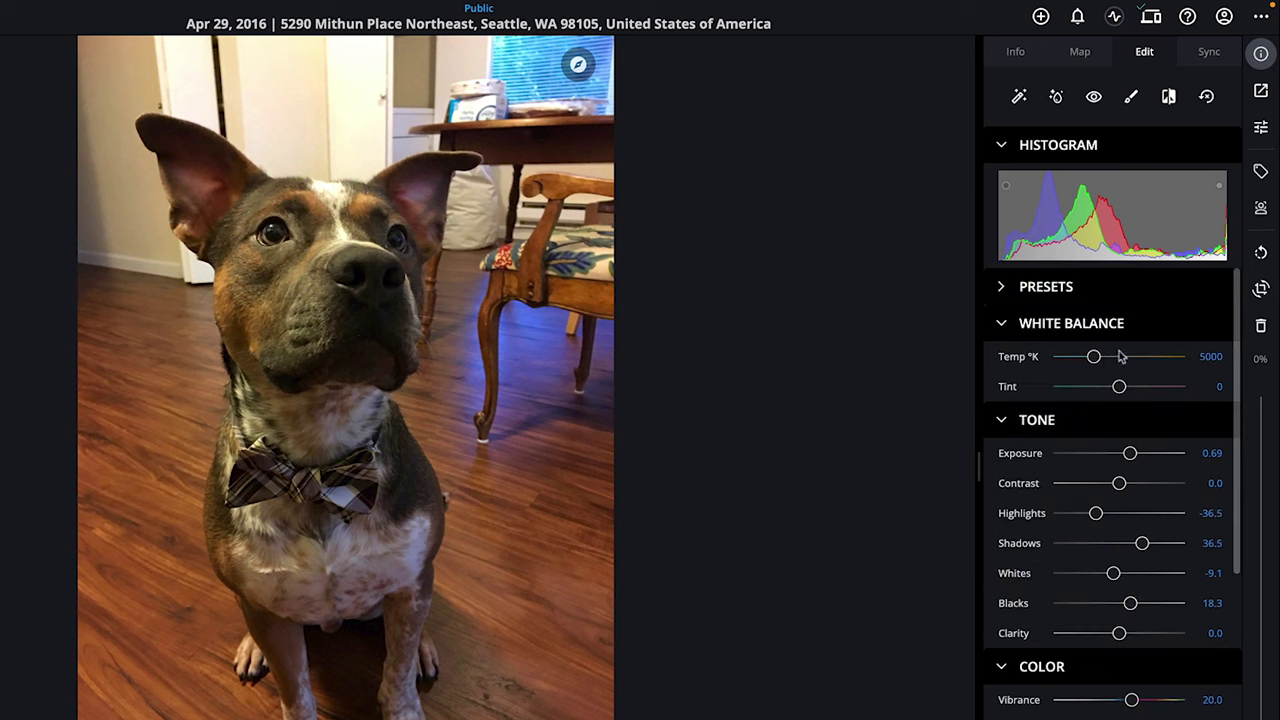
drag(1098, 358, 1101, 360)
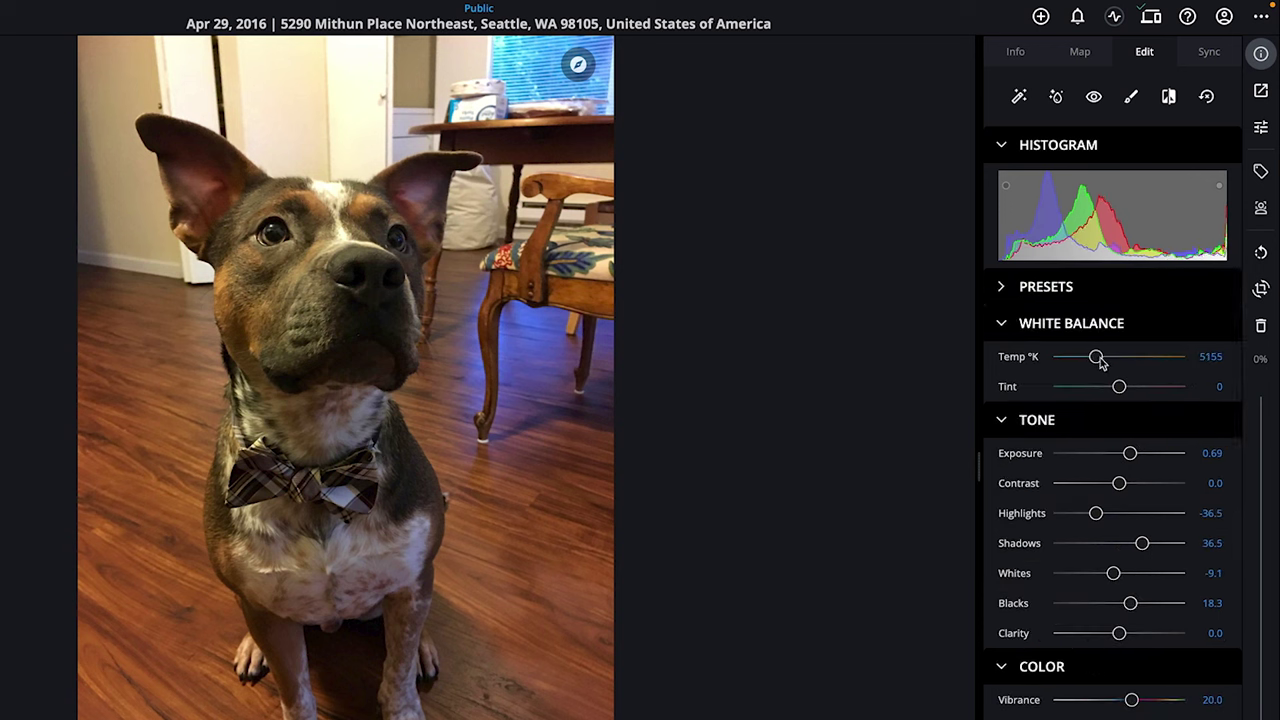
mouse_move(1104, 517)
mouse_down()
mouse_move(1088, 517)
mouse_move(1126, 517)
mouse_move(1085, 522)
mouse_up()
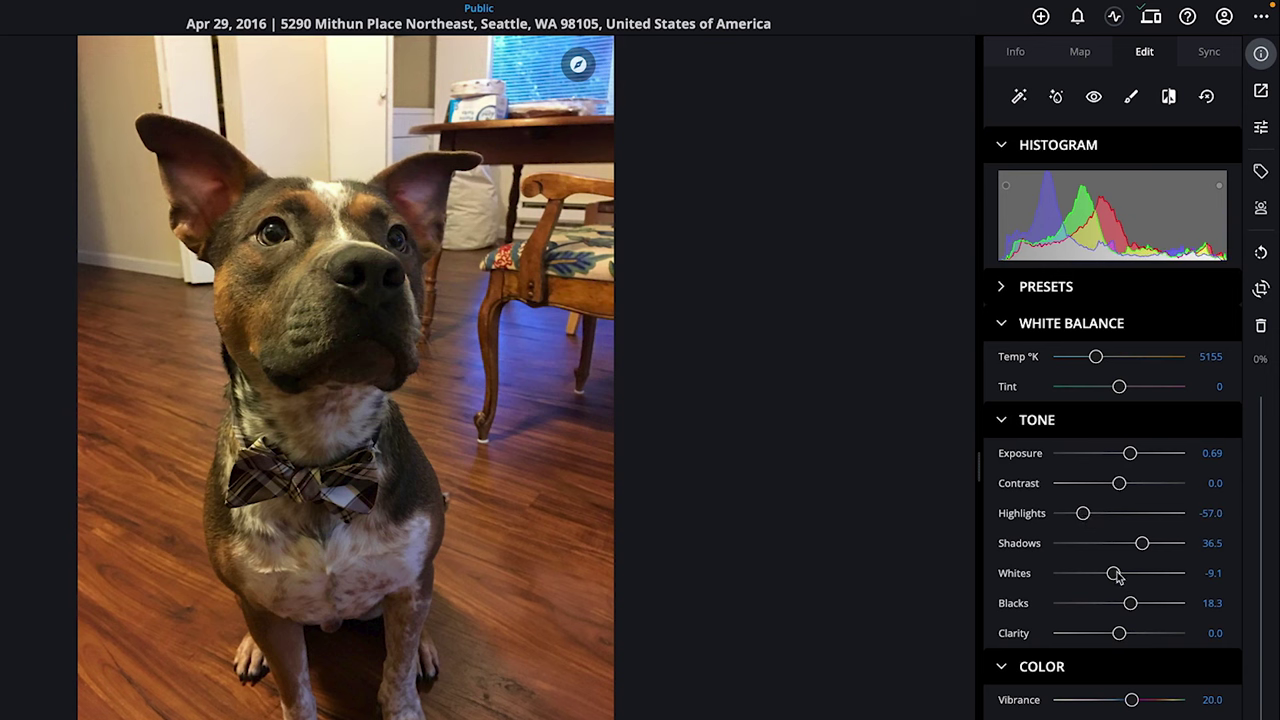
mouse_move(1116, 576)
mouse_down()
mouse_move(1086, 573)
mouse_move(1175, 543)
mouse_up()
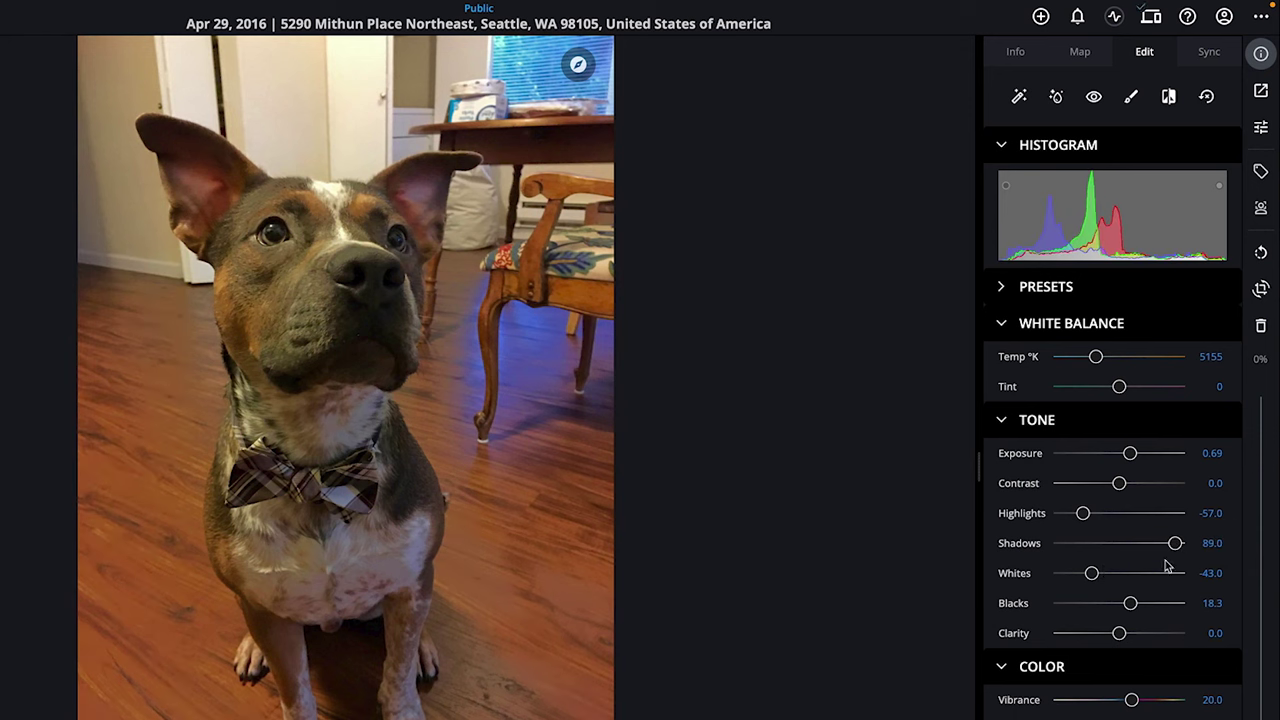
mouse_move(1131, 603)
mouse_down()
mouse_move(1113, 603)
mouse_move(1166, 638)
mouse_move(1143, 641)
mouse_up()
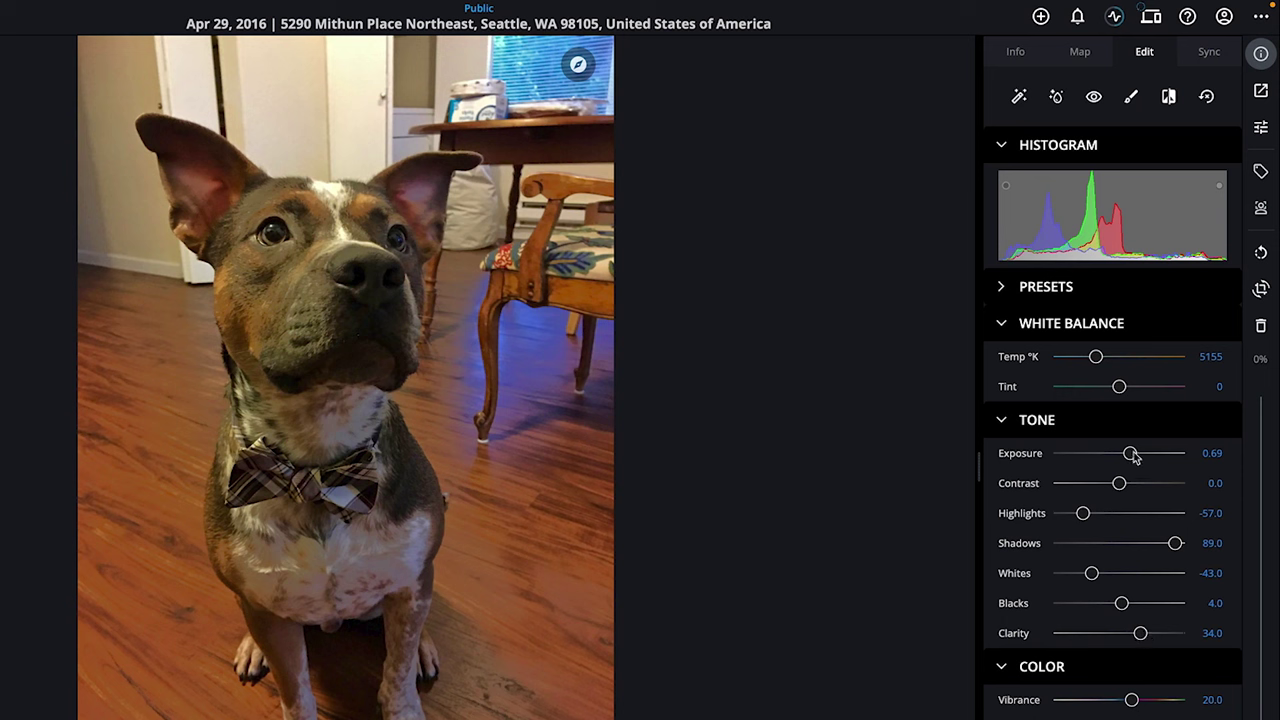
Try strong contrast decreases and increases, resetting contrast to zero each time.
drag(1120, 484, 1037, 493)
double_click(1057, 485)
drag(1115, 484, 1196, 489)
double_click(1185, 488)
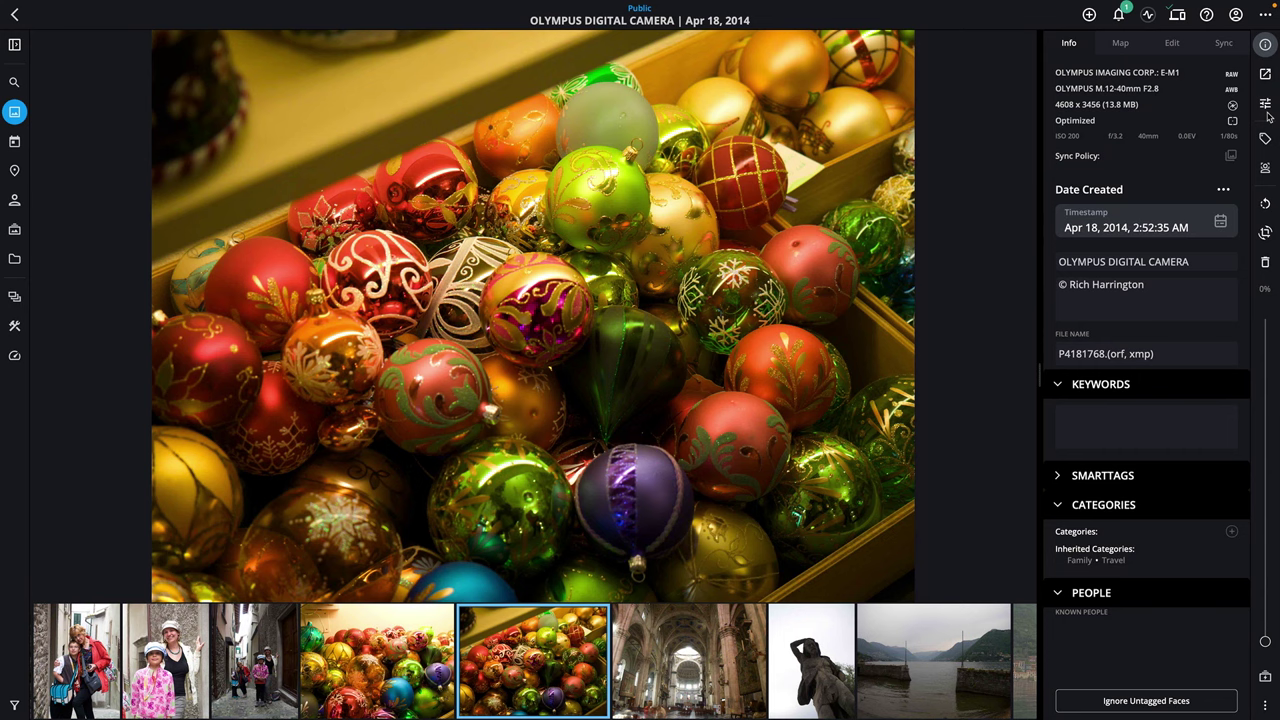
Rotate the ornaments photo through six quarter turns, ending back in landscape.
click(1266, 206)
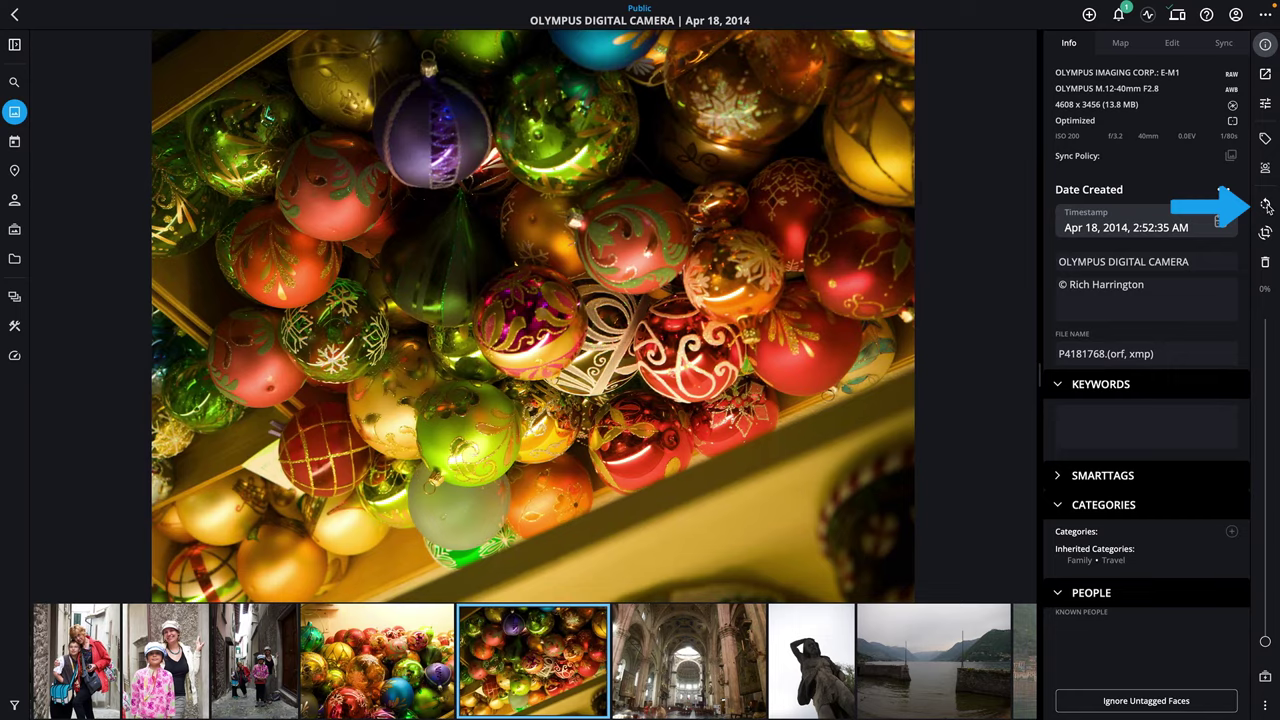
click(1266, 206)
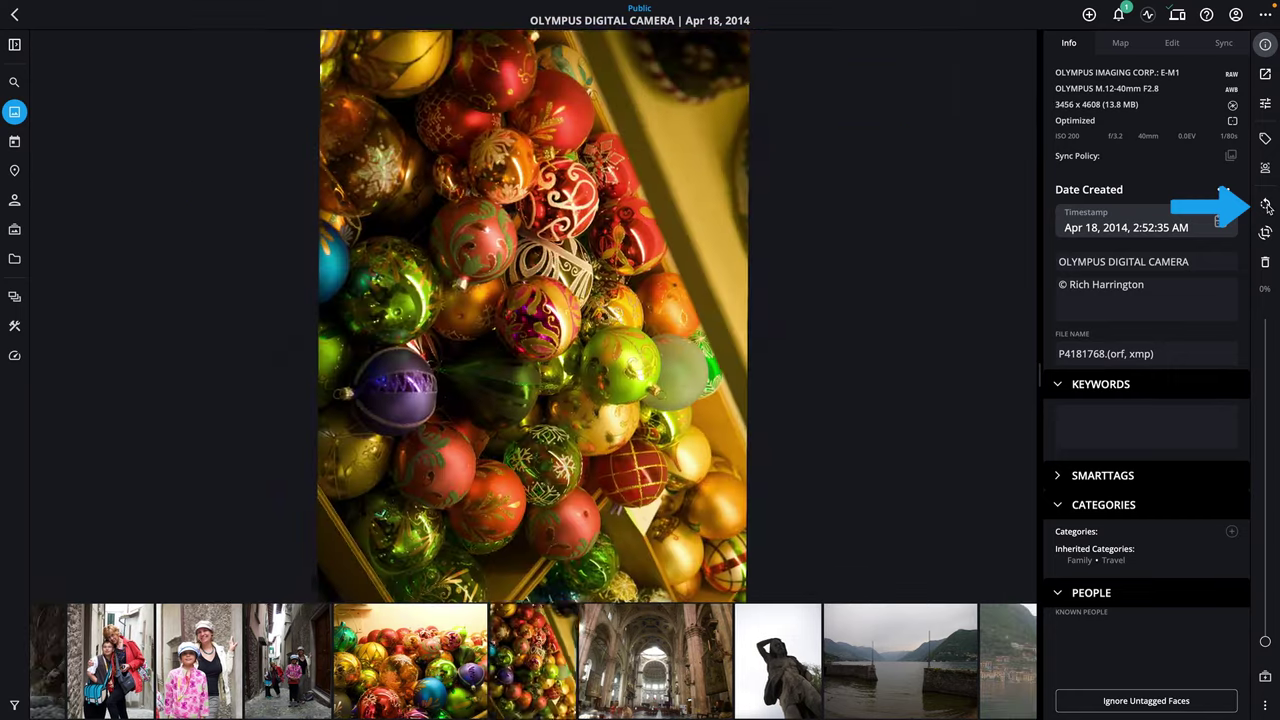
click(1266, 206)
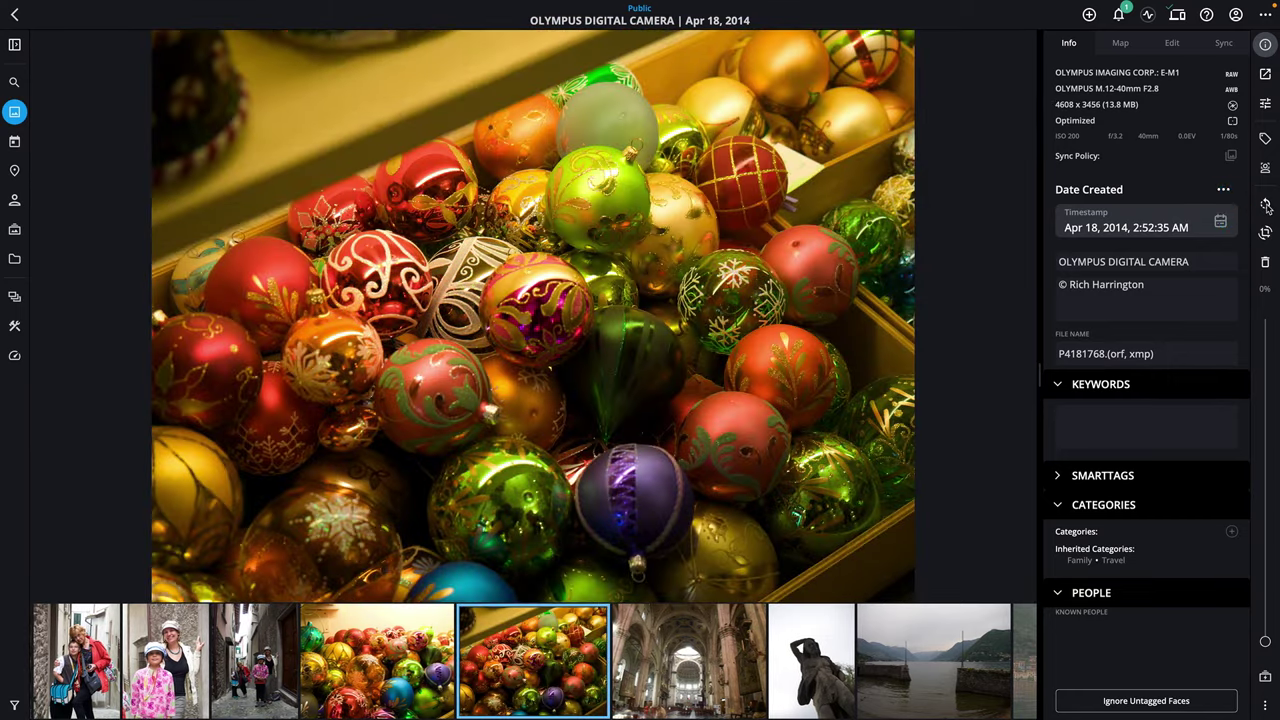
click(1266, 206)
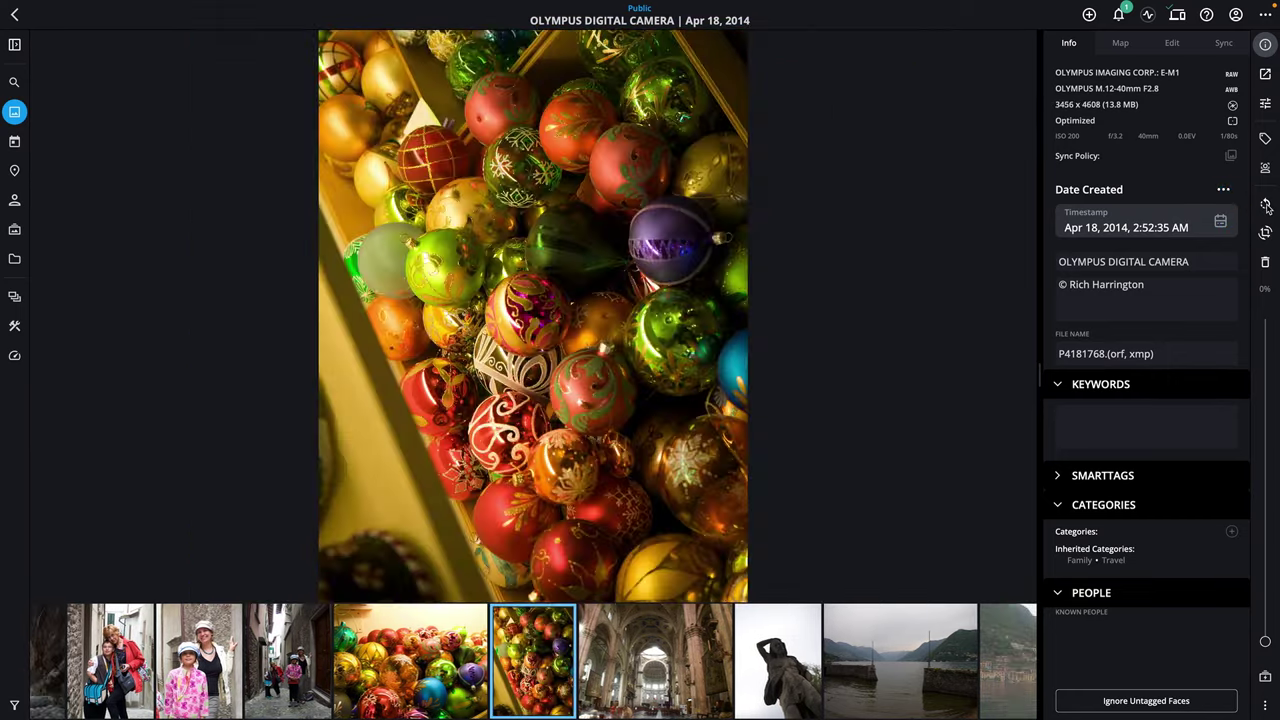
click(1266, 206)
click(1266, 206)
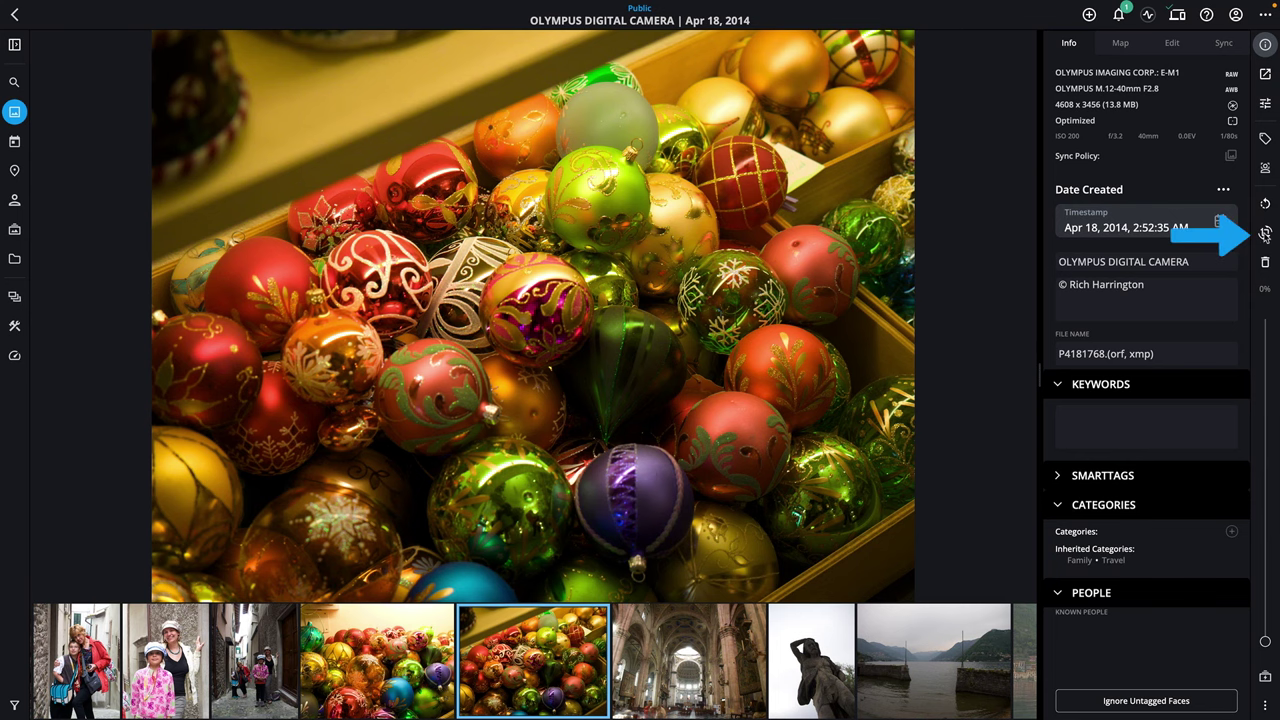
Rotate and mirror the ornaments photo, finishing with it flipped upside down.
click(1266, 234)
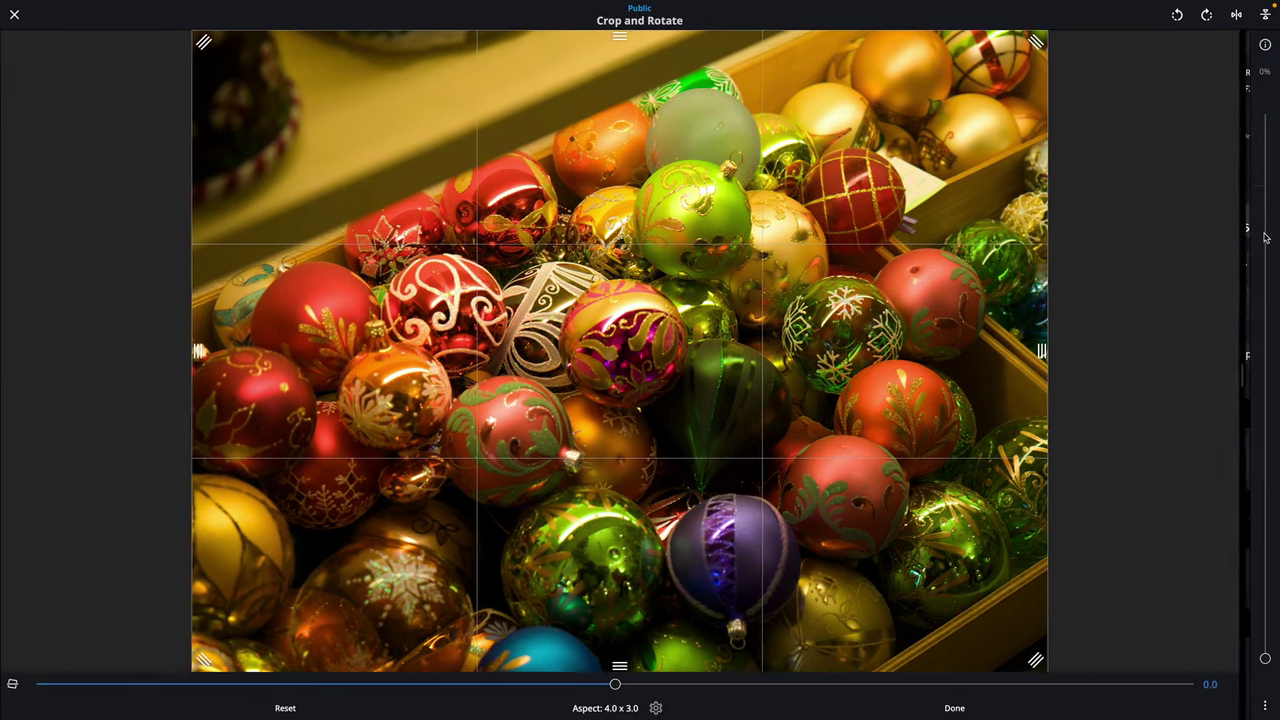
click(1178, 16)
double_click(1178, 16)
double_click(1206, 16)
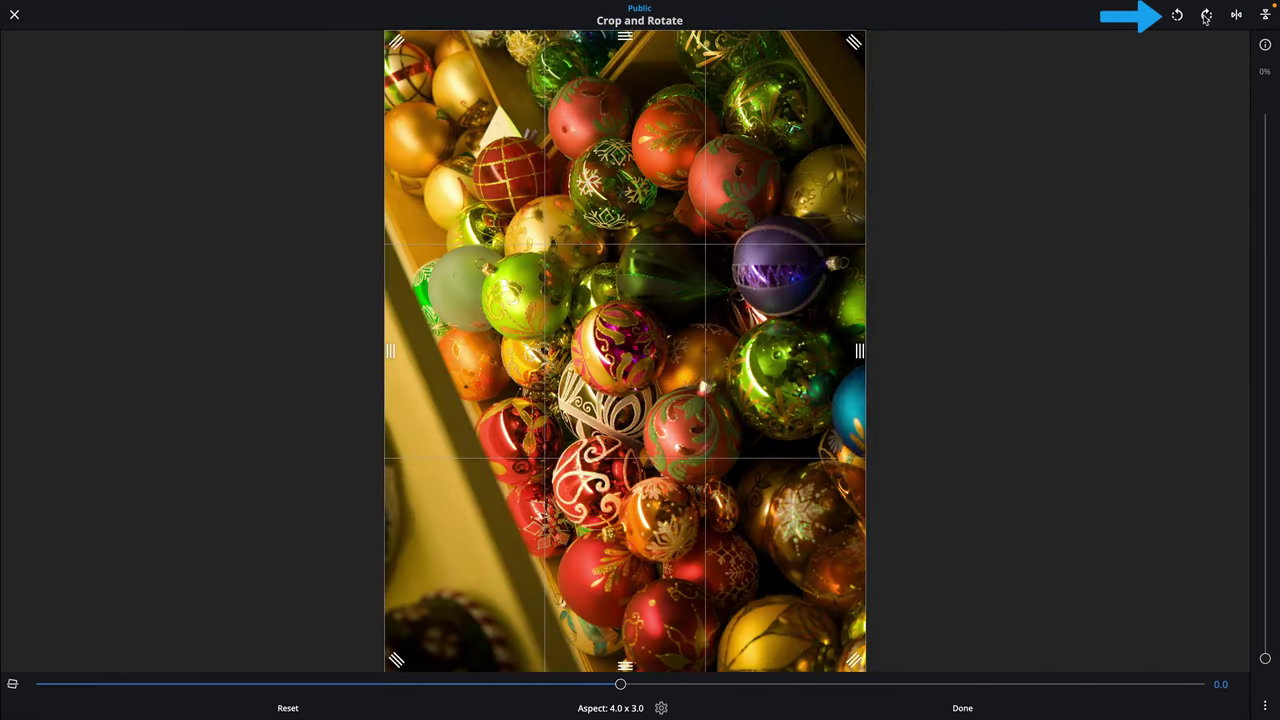
click(1206, 16)
click(1236, 16)
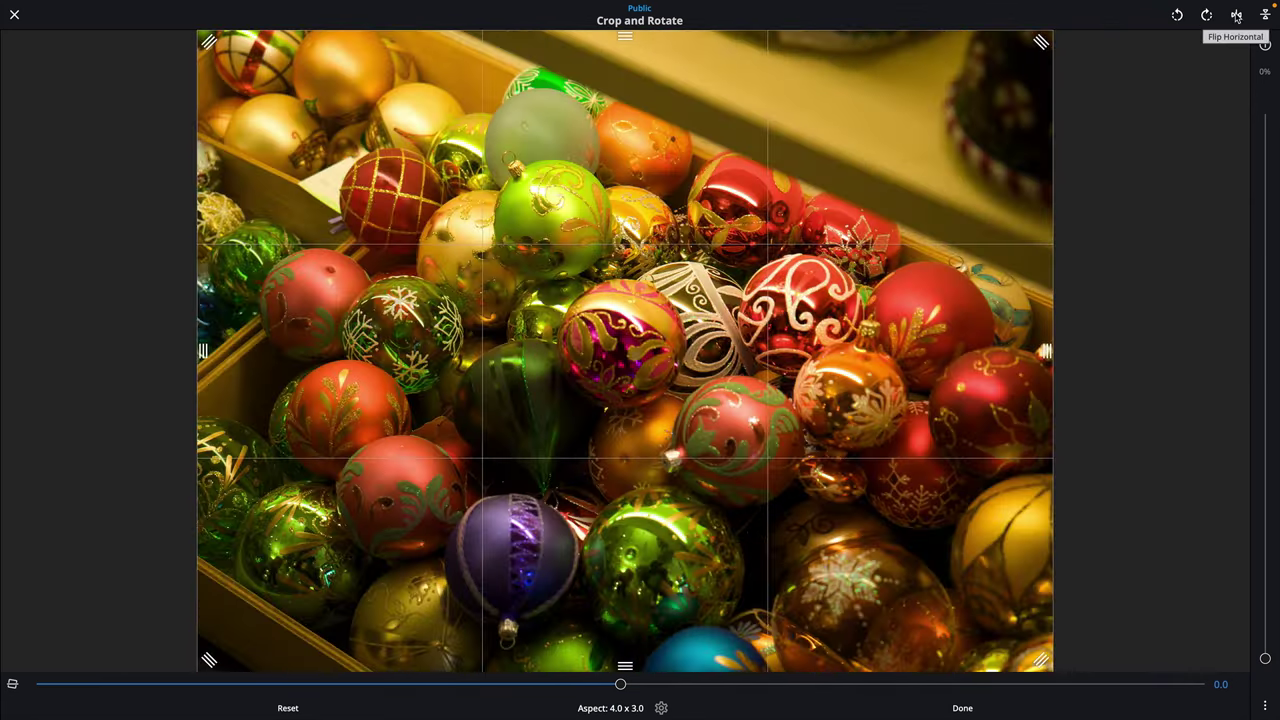
click(1266, 16)
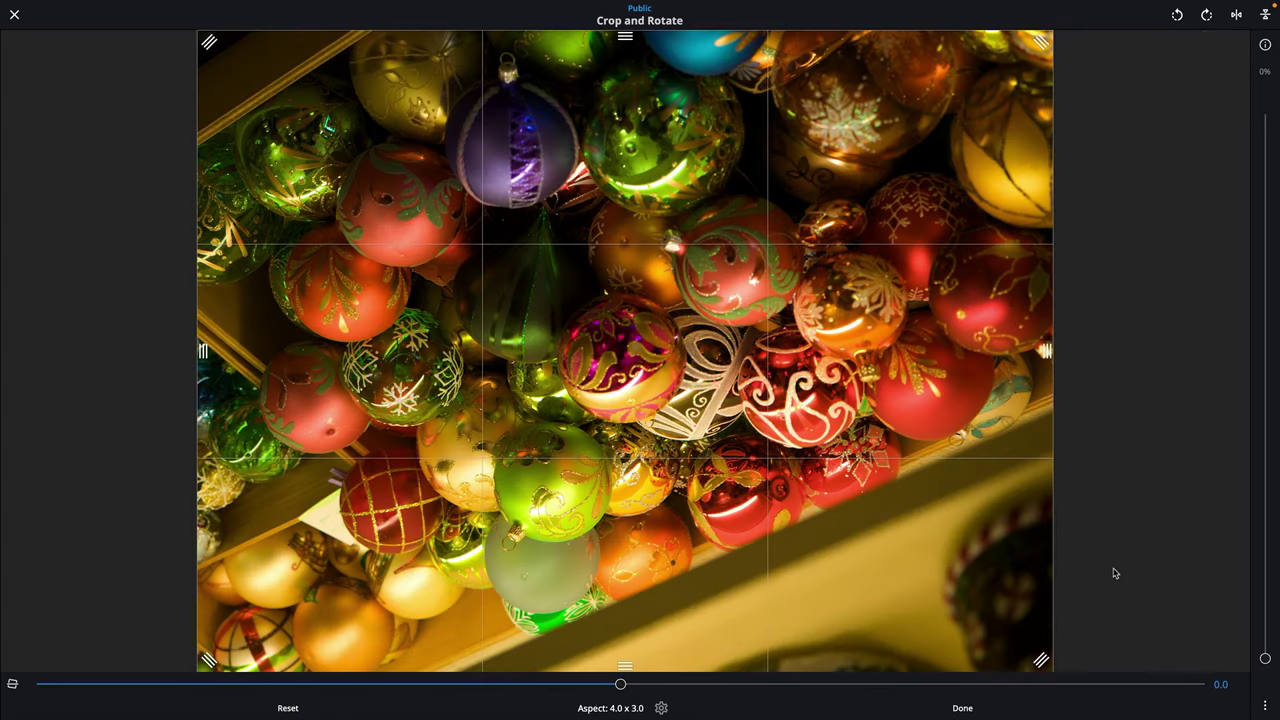
Crop the ornaments photo to a tighter 5 x 7 frame with a slight tilt.
click(621, 708)
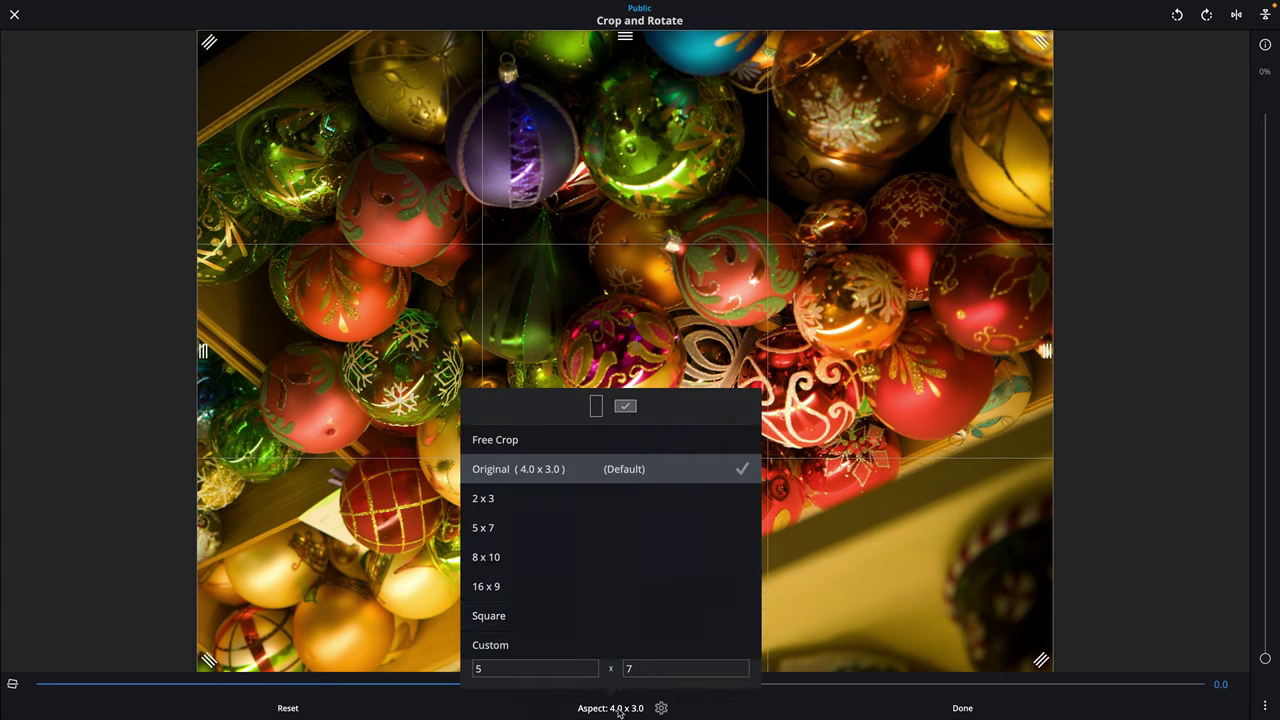
click(513, 531)
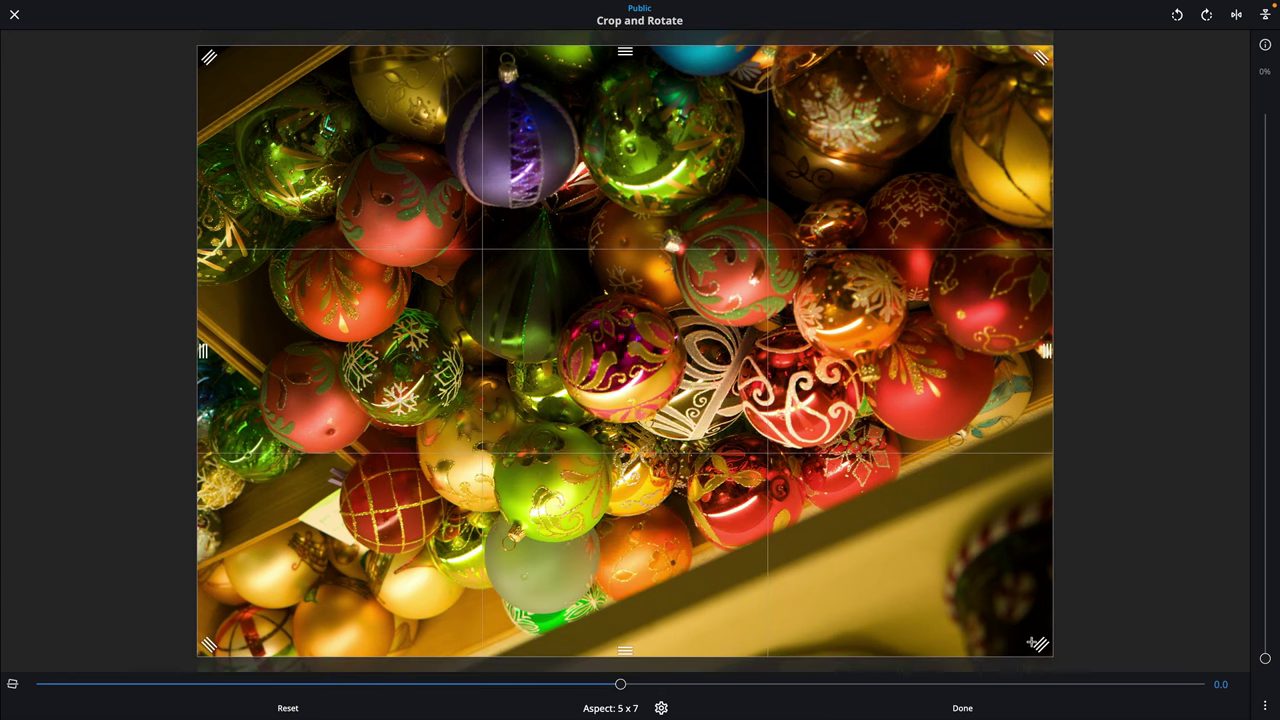
drag(1040, 647, 887, 530)
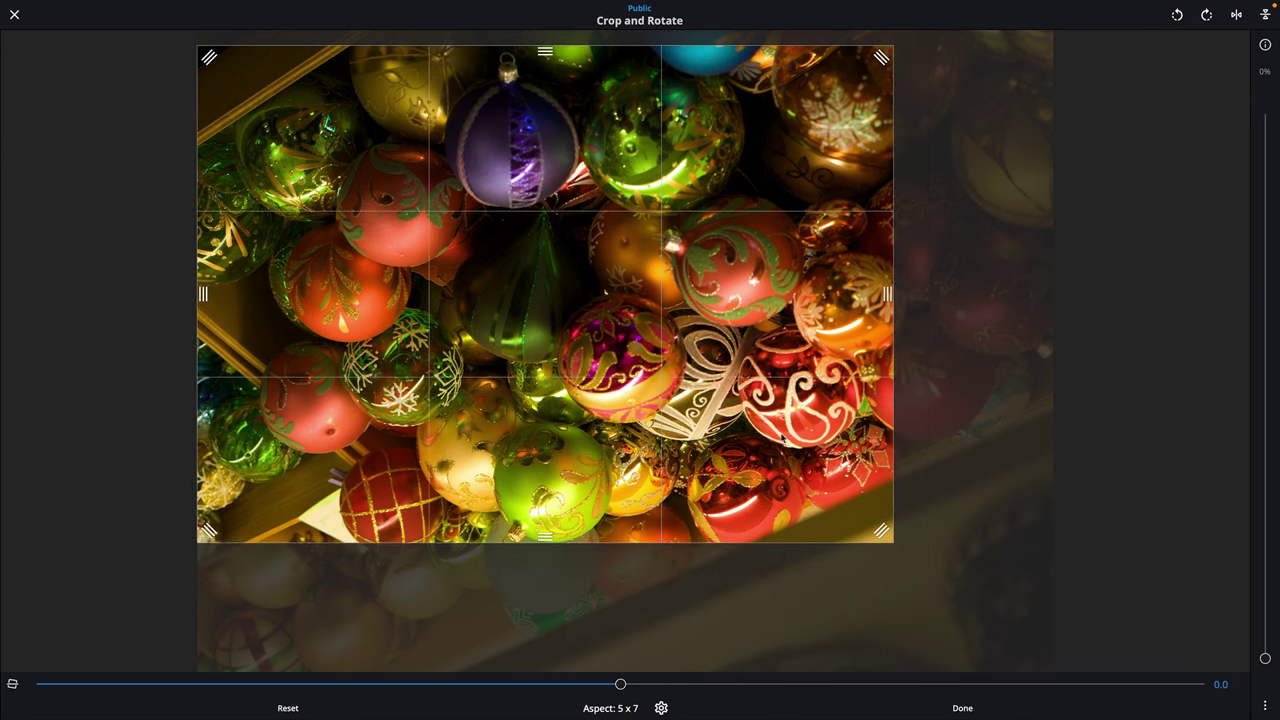
drag(780, 426, 872, 424)
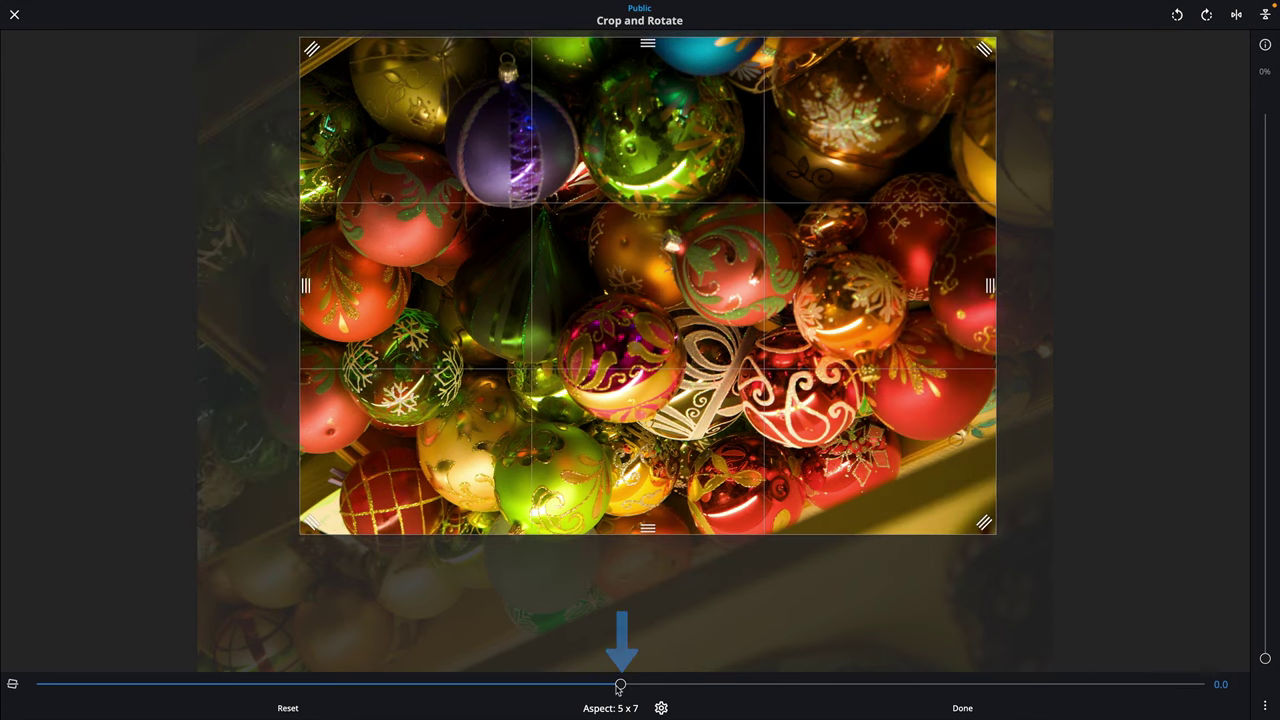
drag(620, 684, 750, 685)
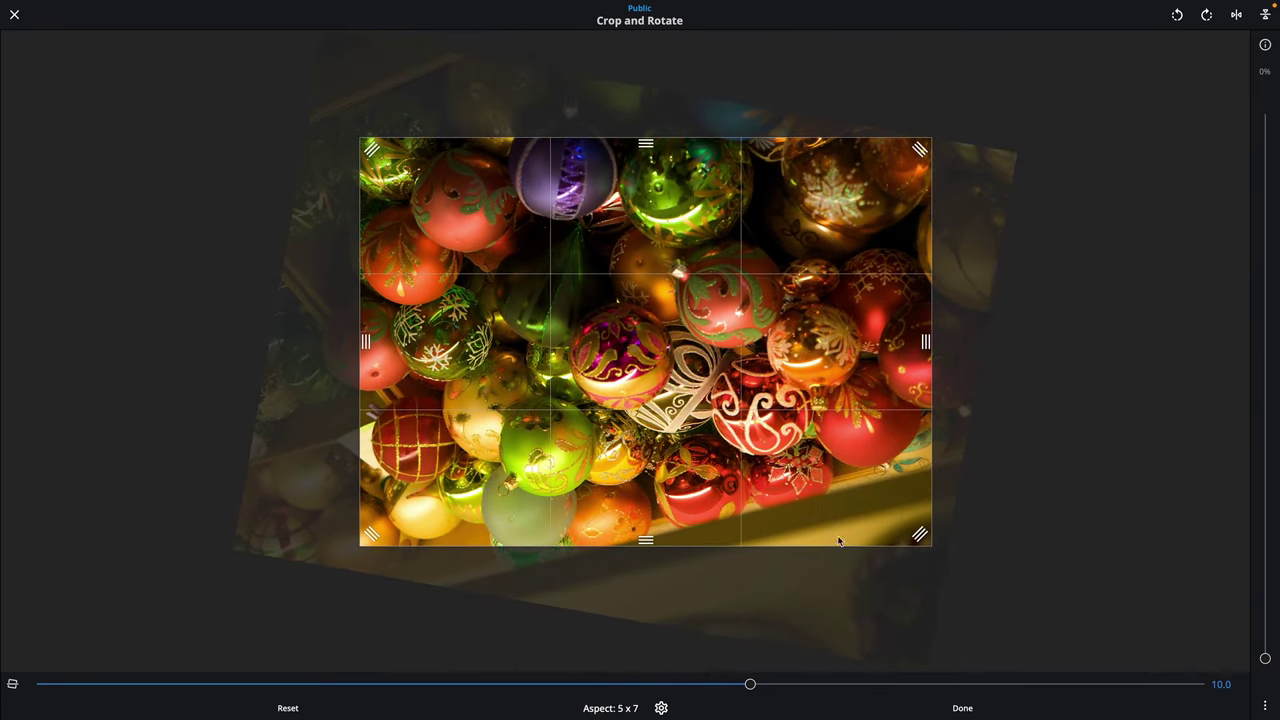
drag(852, 474, 800, 464)
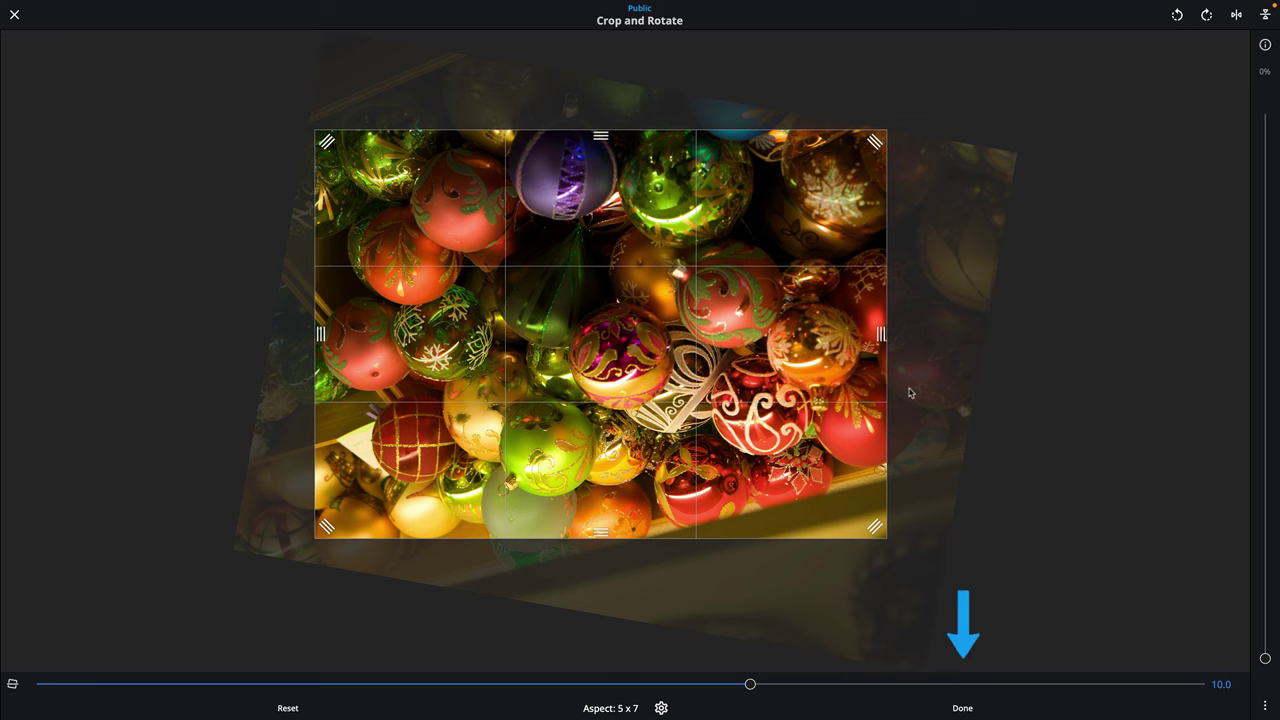
click(966, 708)
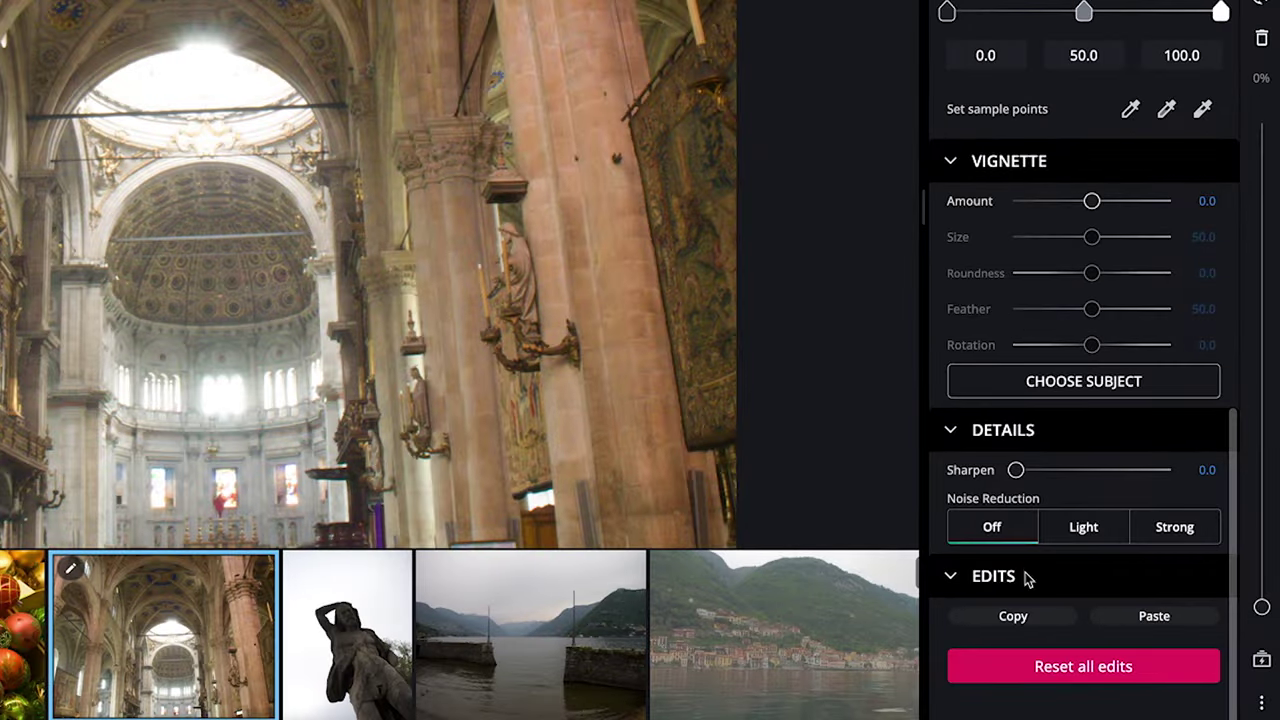
Reset all edits on the cathedral interior photo.
click(1100, 679)
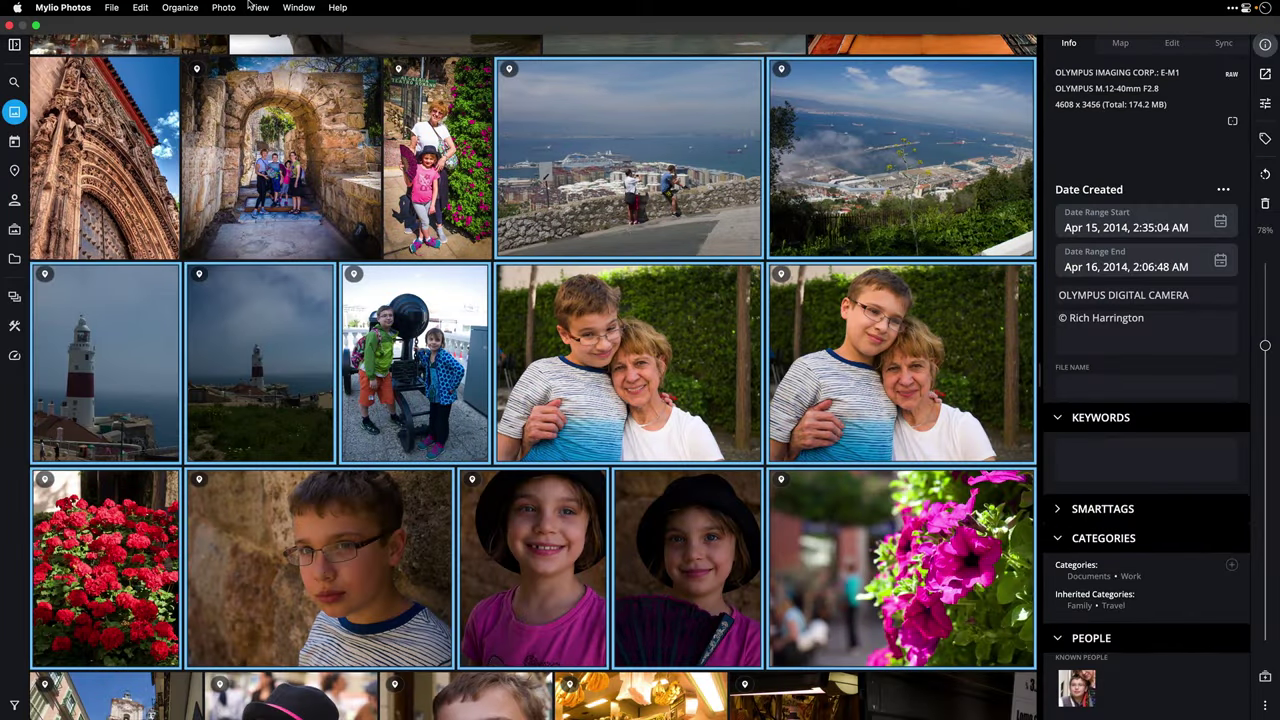
Open the selected photos in Radiant Photo as 16-bit Adobe RGB TIFF copies.
click(223, 7)
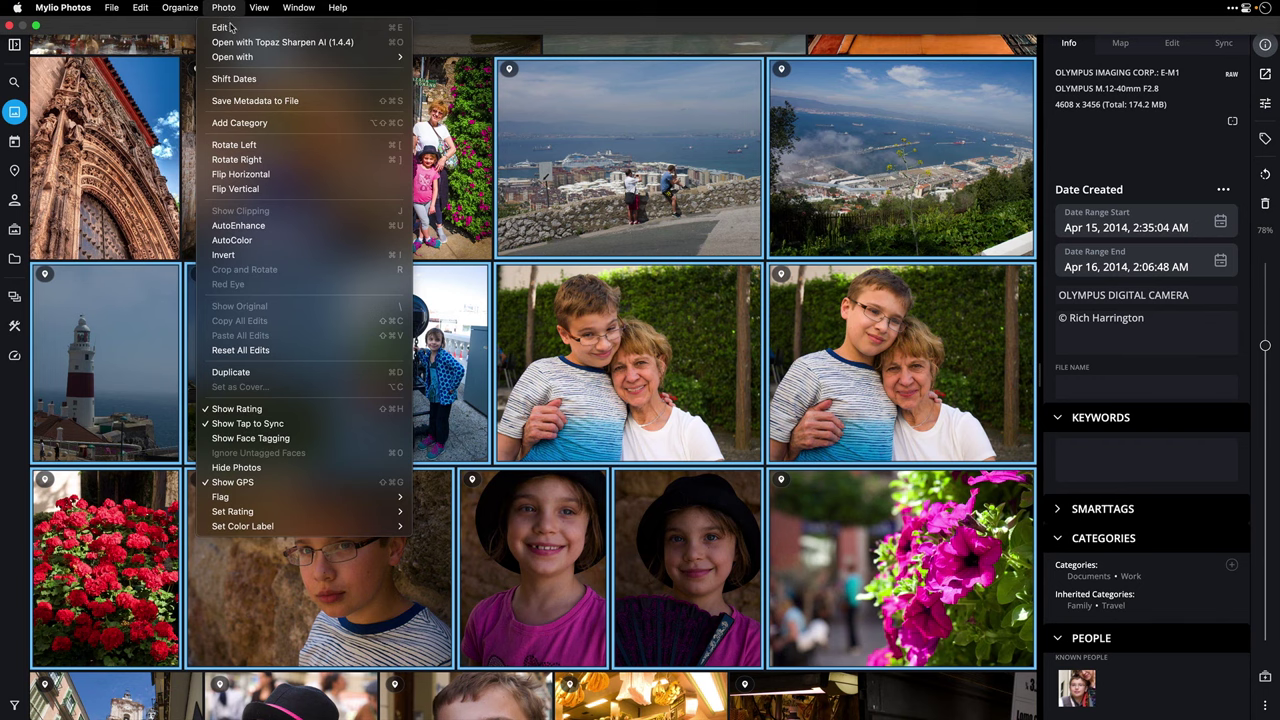
mouse_move(232, 57)
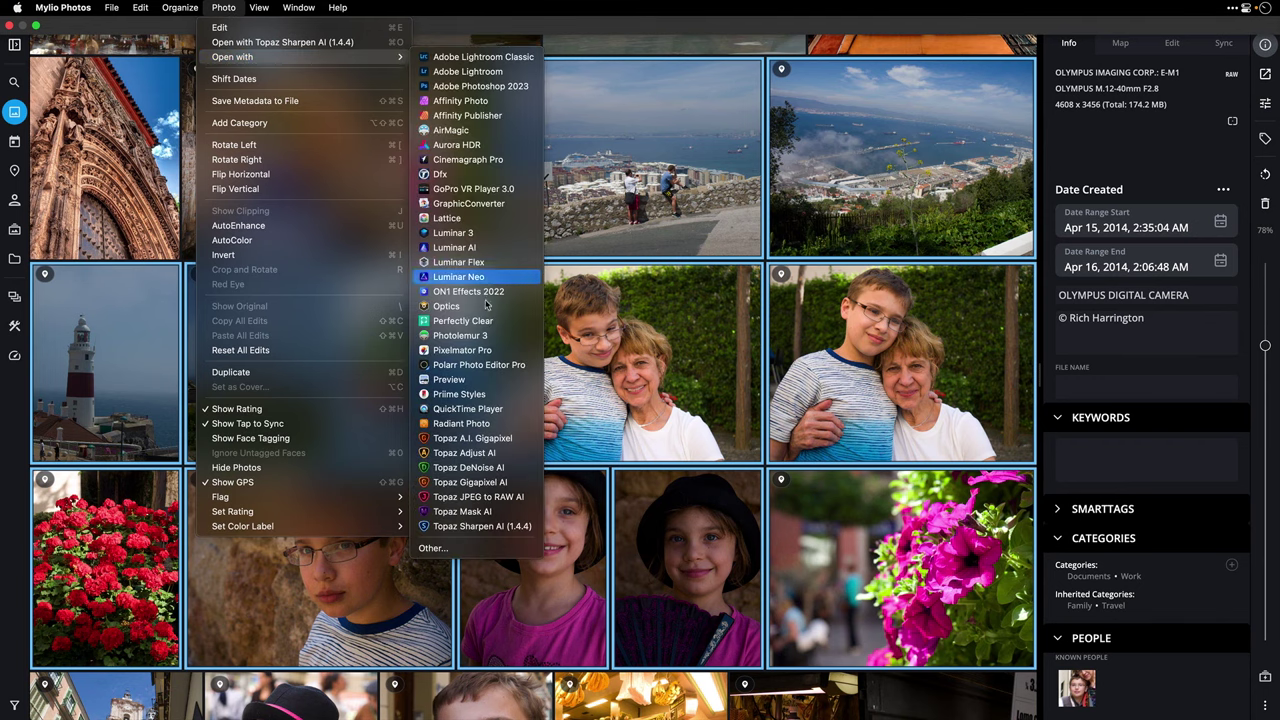
click(519, 405)
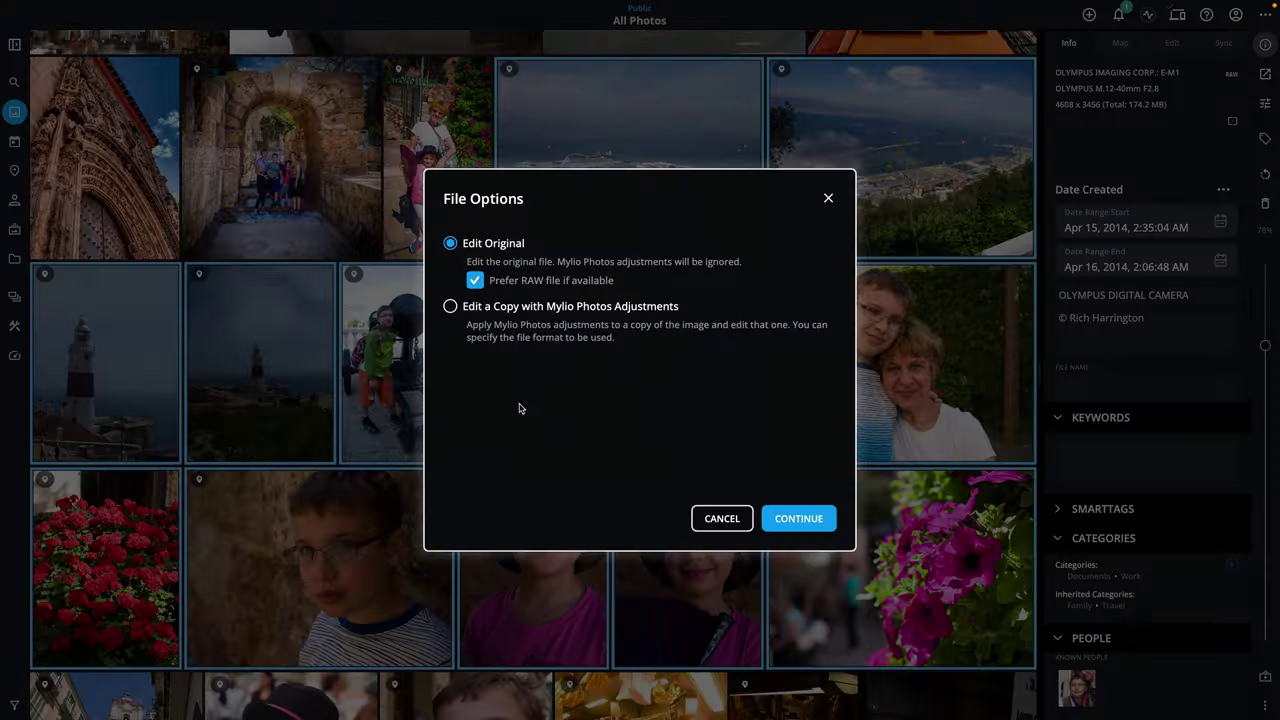
click(548, 308)
click(571, 372)
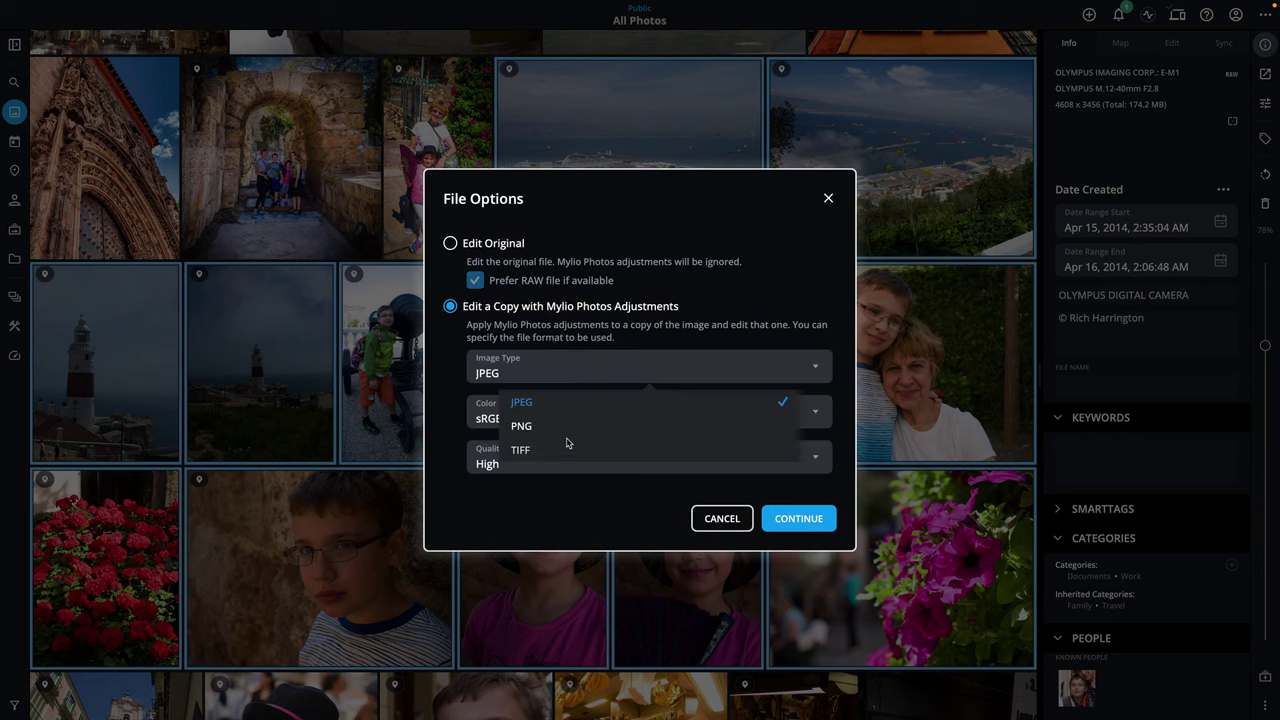
click(560, 425)
click(558, 495)
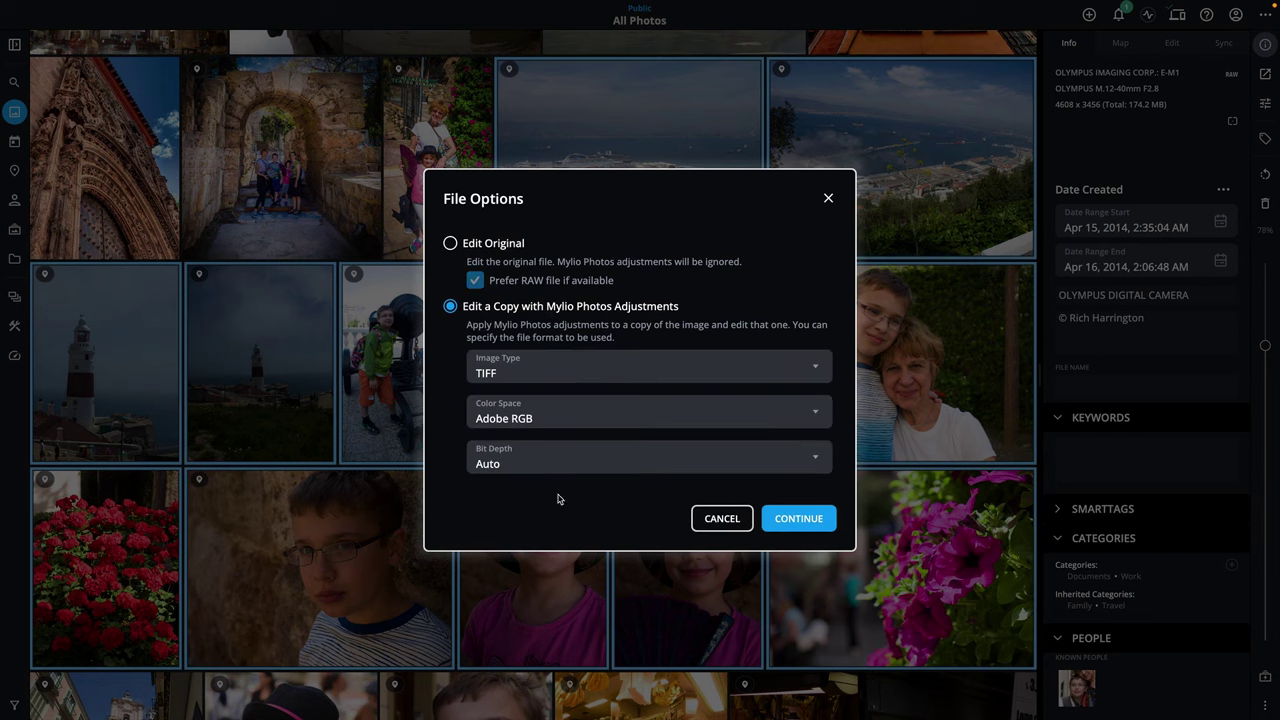
click(689, 455)
click(574, 514)
Bring Radiant Photo to the front from the Dock while it loads the twelve photos.
click(798, 518)
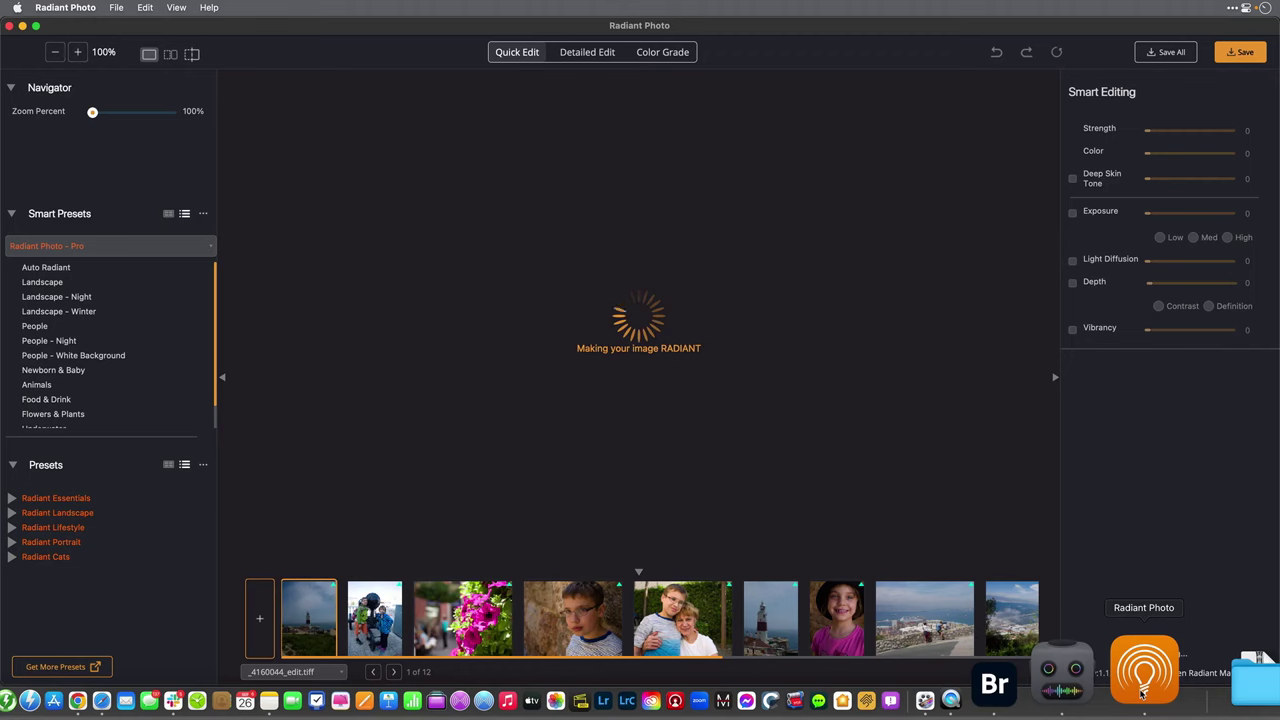